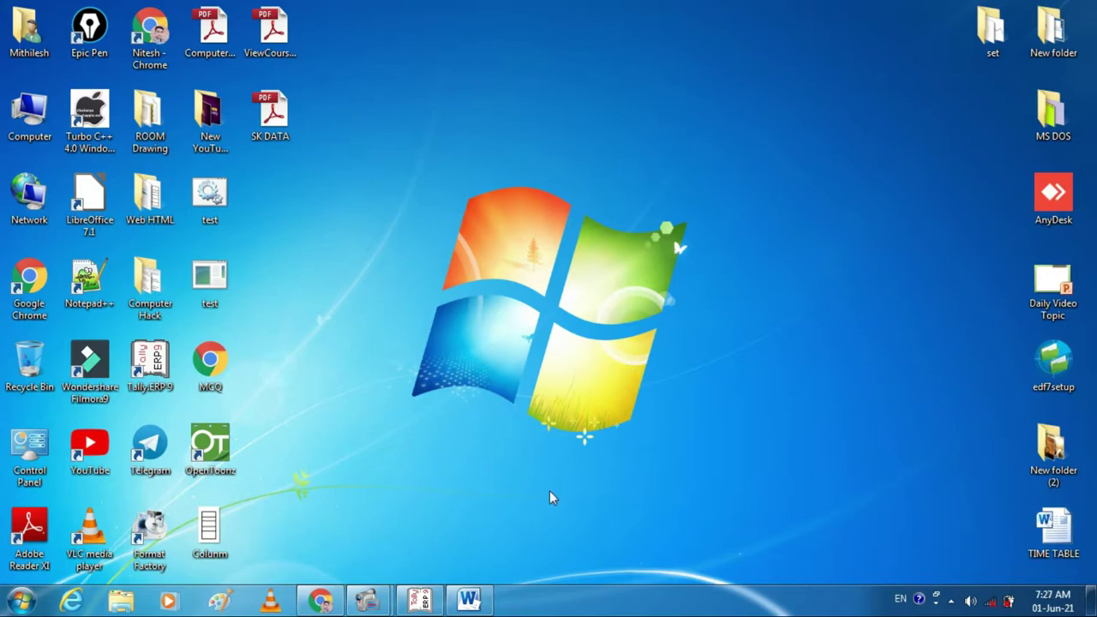
# Bring Word's Document1 forward and type COMPUTER at 36 point on the first line, adjusting tabs.
pyautogui.click(471, 601)
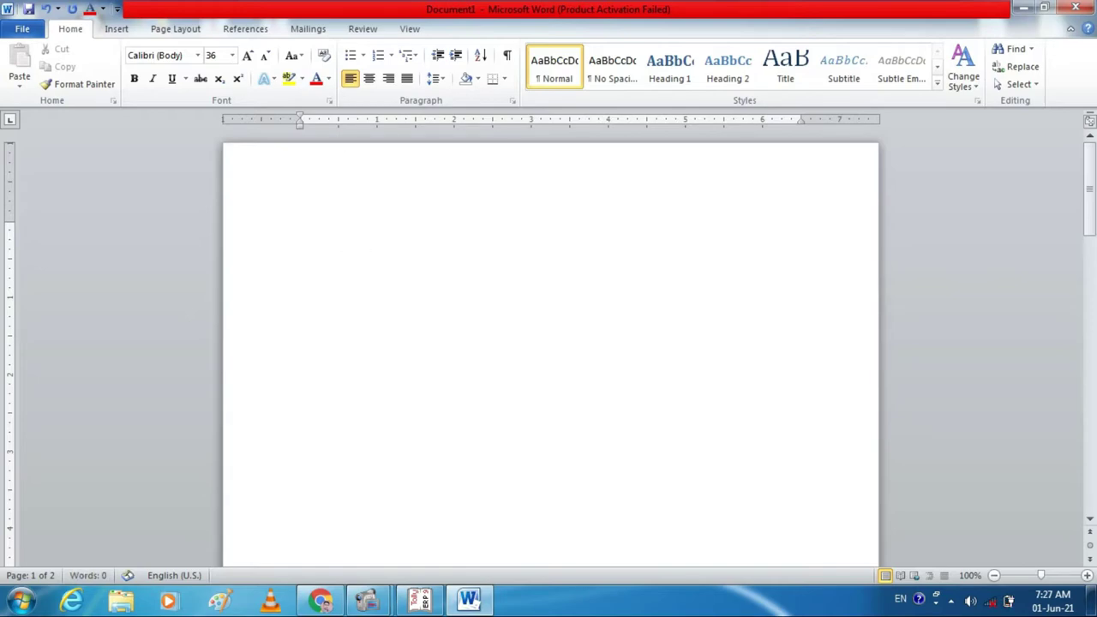
pyautogui.press('Tab')
pyautogui.press('BackSpace')
pyautogui.press('BackSpace')
pyautogui.write('COMPUTER')
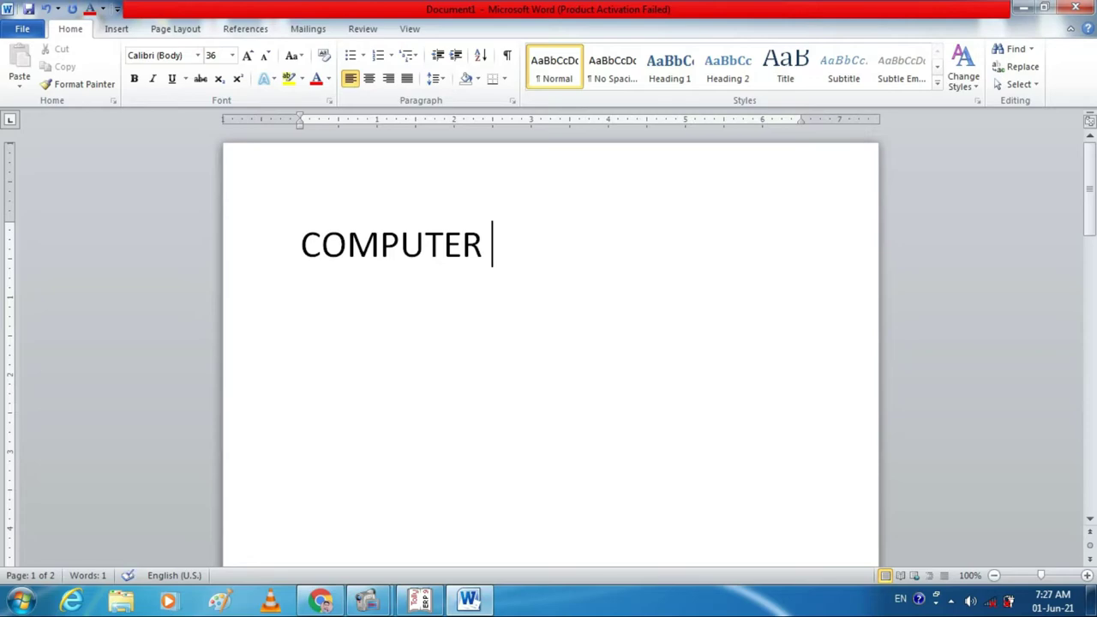
pyautogui.press('BackSpace')
pyautogui.press('Tab')
pyautogui.press('Tab')
pyautogui.press('Tab')
pyautogui.press('Tab')
pyautogui.press('Tab')
# Add a left tab stop on the ruler and delete the COMPUTER line.
pyautogui.click(510, 122)
pyautogui.press('BackSpace')
pyautogui.press('BackSpace')
pyautogui.press('BackSpace')
pyautogui.click(231, 272)
pyautogui.press('Delete')
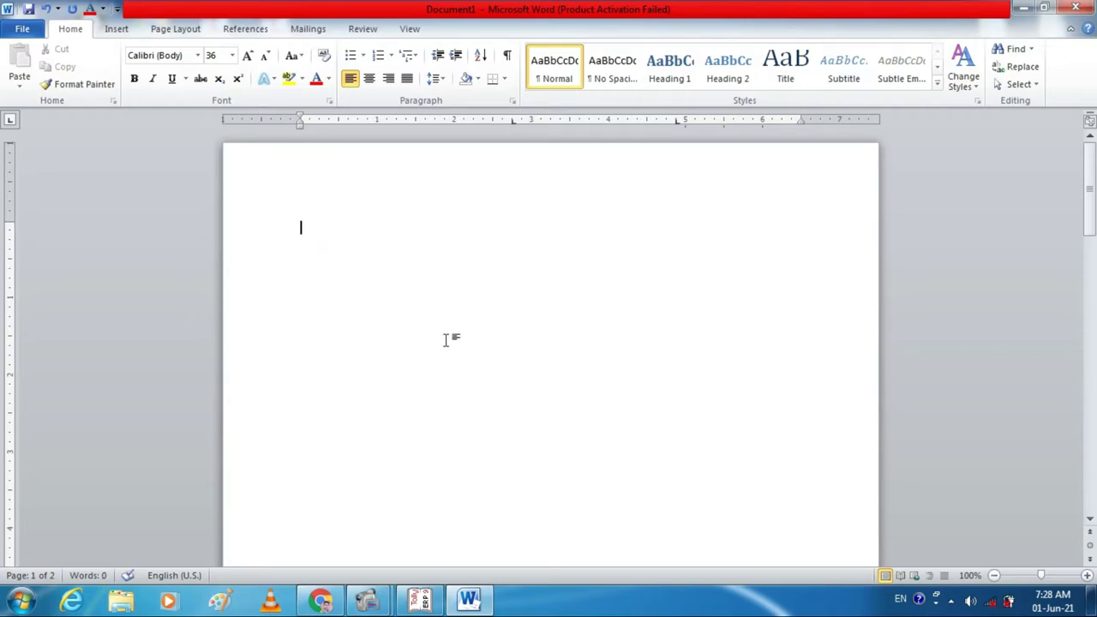
# Type MEMORY, a tab, then CPU followed by another tab on the first line.
pyautogui.write('mE')
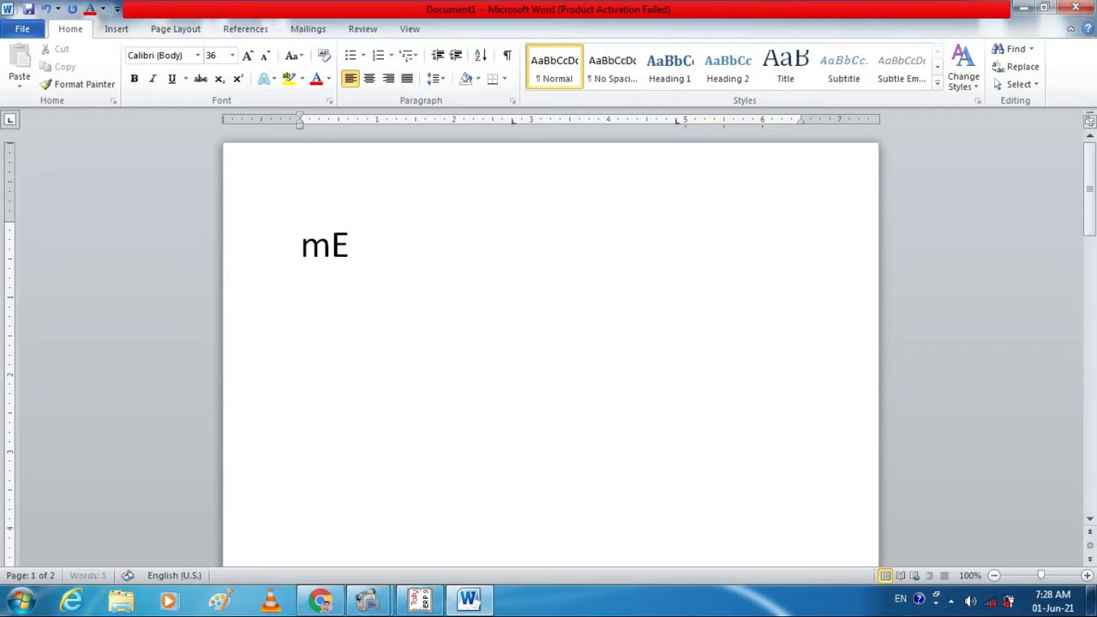
pyautogui.write('MO')
pyautogui.hotkey('ctrl', 'a')
pyautogui.write('MEMO')
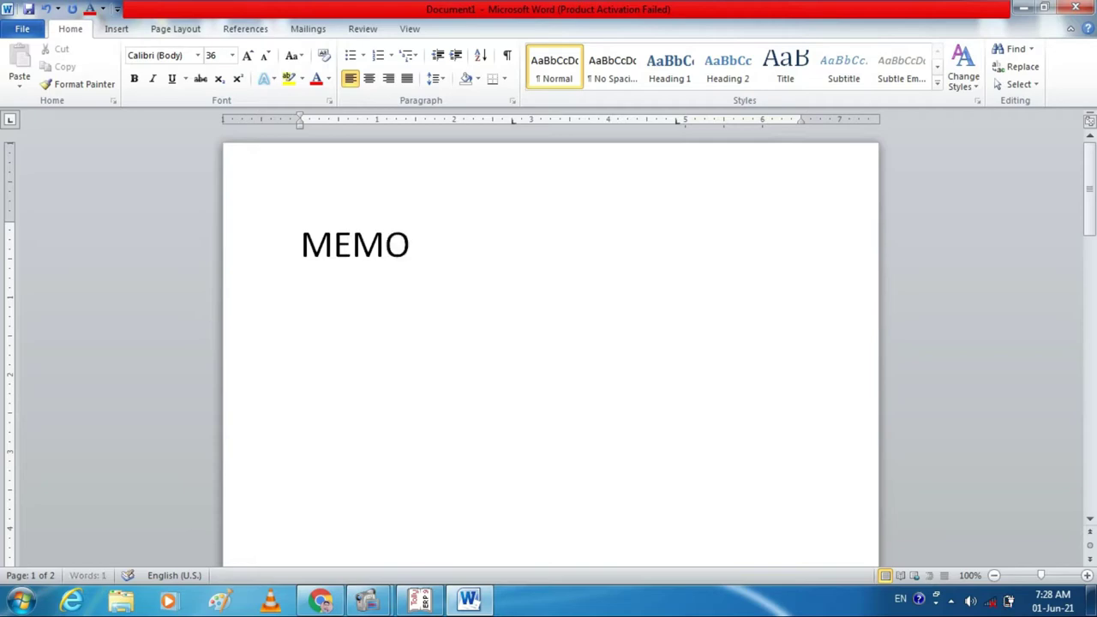
pyautogui.write('RY')
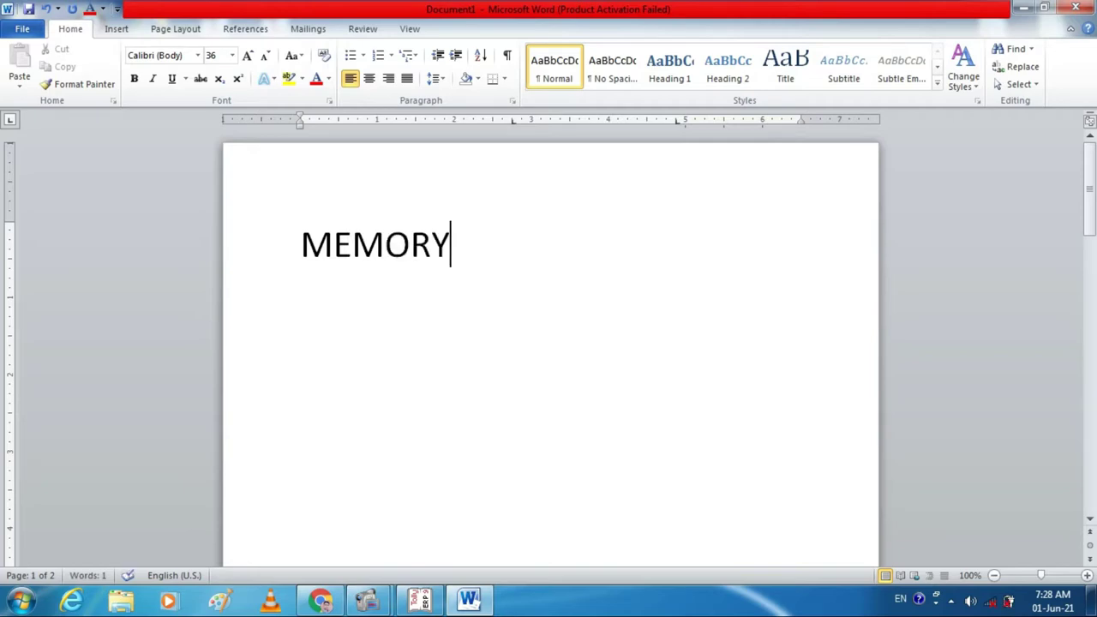
pyautogui.press('Tab')
pyautogui.write('CPU')
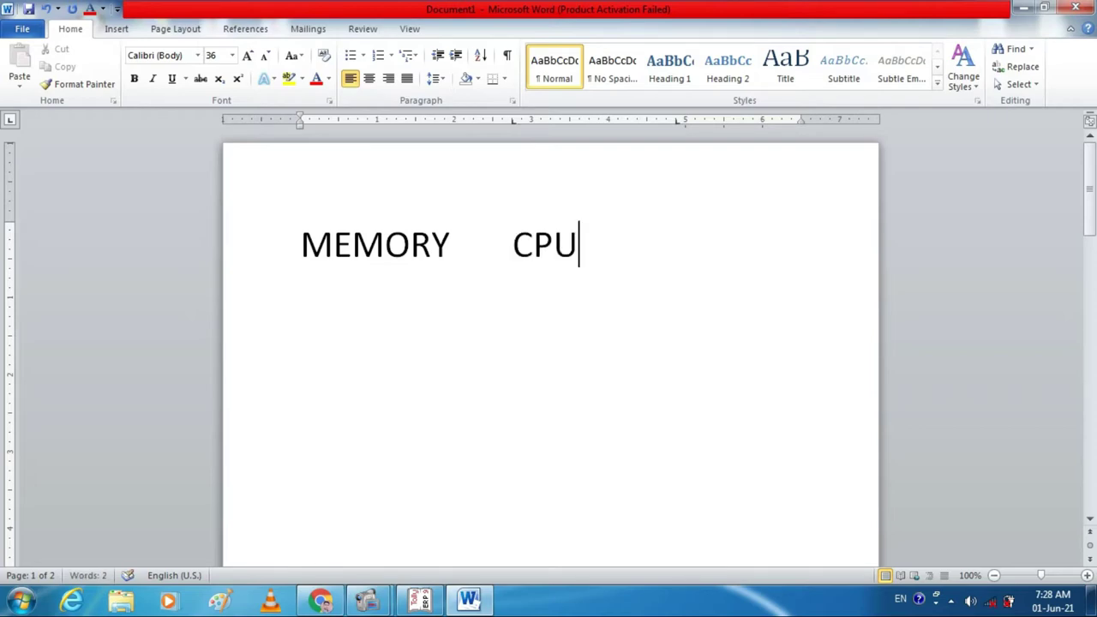
pyautogui.press('Tab')
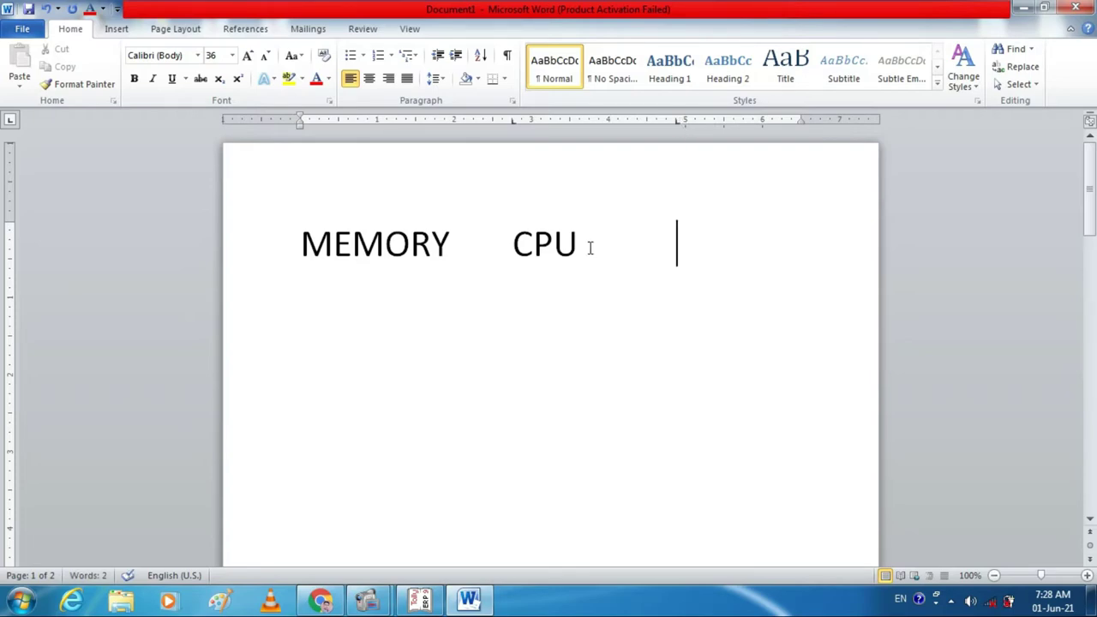
# Enter 10, 20, 30 and 40 across the page-2 table's cells, then Tab into a new row.
pyautogui.scroll(-5, 580, 258)
pyautogui.scroll(-5, 575, 266)
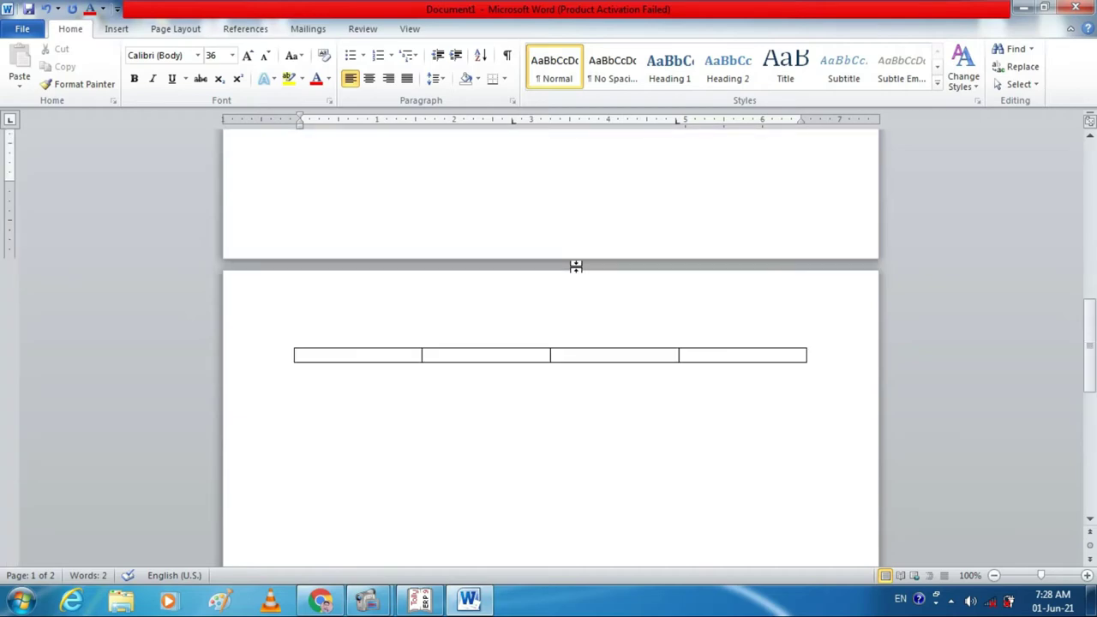
pyautogui.click(370, 358)
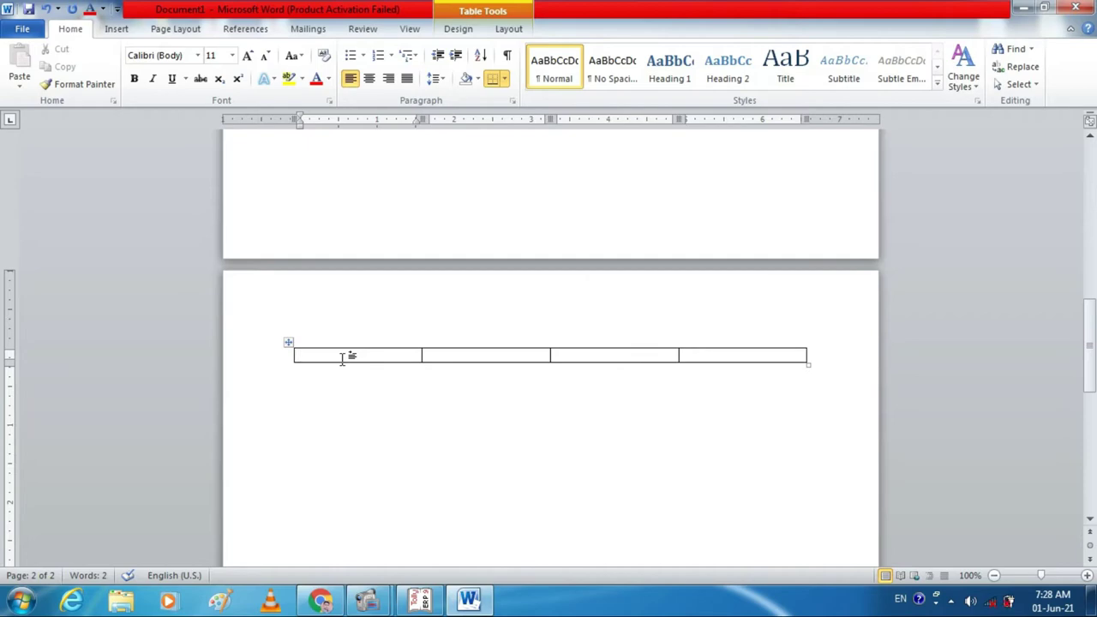
pyautogui.write('10')
pyautogui.press('Tab')
pyautogui.write('20')
pyautogui.press('Tab')
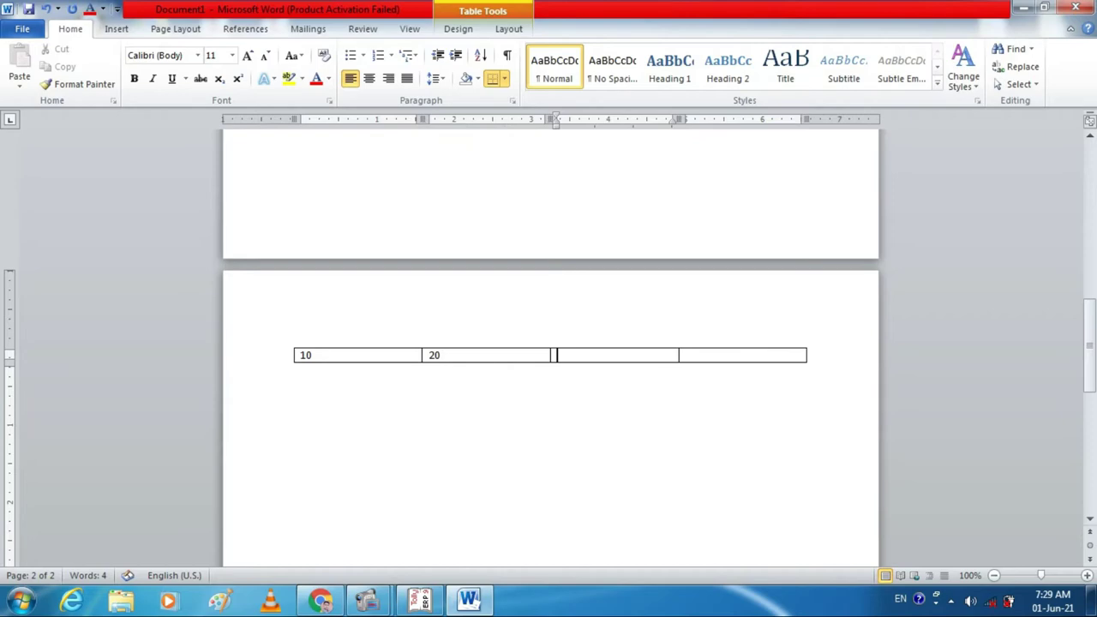
pyautogui.write('30')
pyautogui.press('Tab')
pyautogui.write('40')
pyautogui.press('Tab')
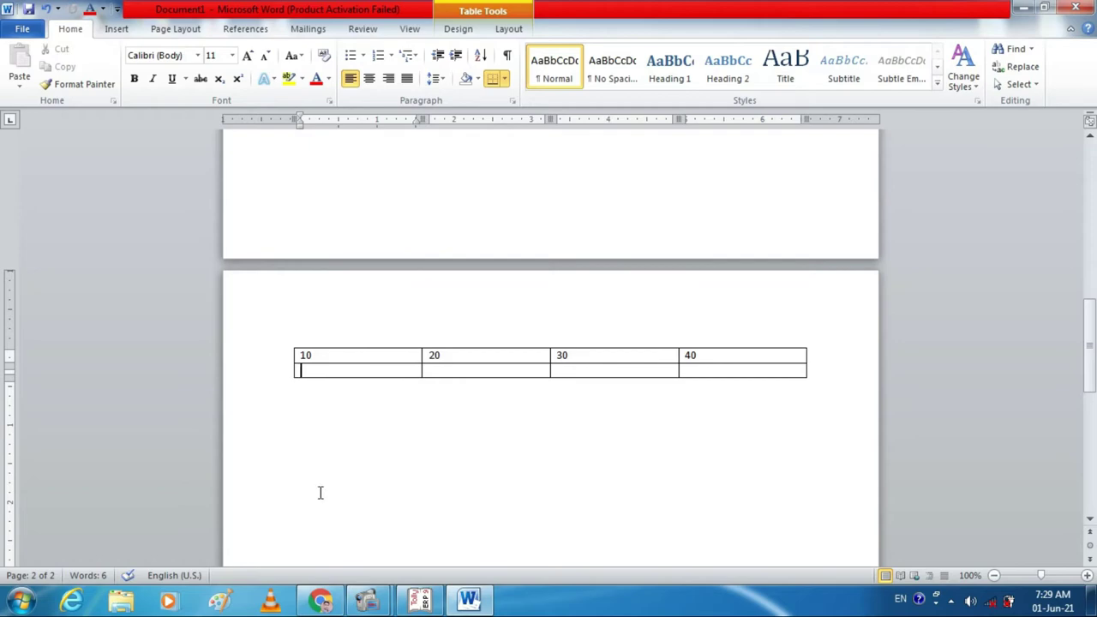
# Leave the table and select MEMORY with its tab on the first page.
pyautogui.click(357, 428)
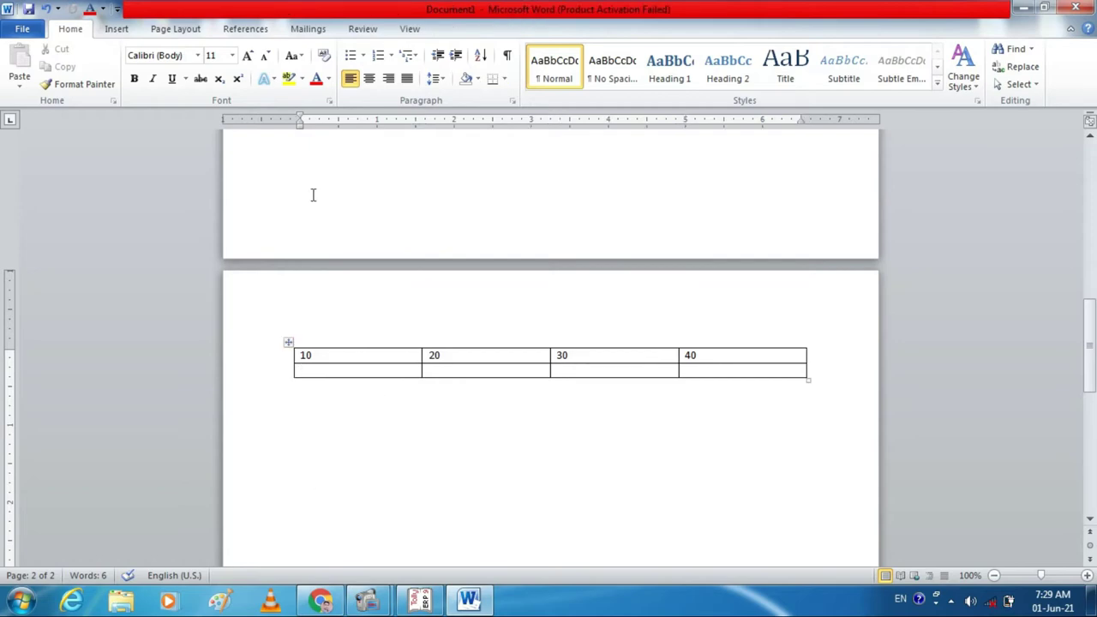
pyautogui.scroll(5, 338, 215)
pyautogui.scroll(4, 338, 260)
pyautogui.scroll(4, 338, 261)
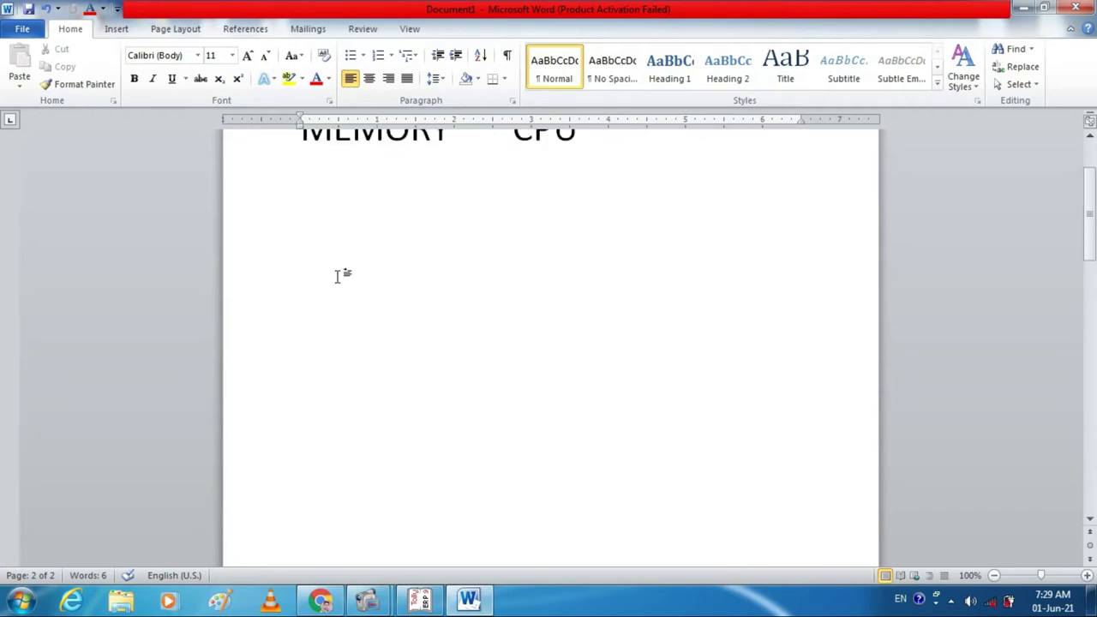
pyautogui.scroll(3, 337, 265)
pyautogui.moveTo(510, 248); pyautogui.dragTo(300, 248)
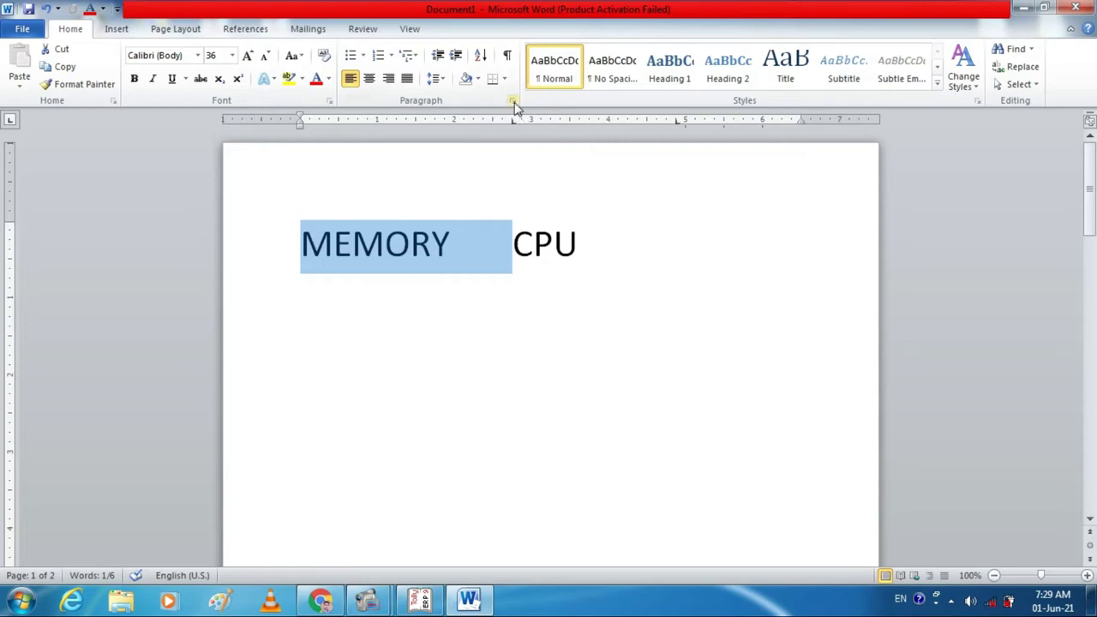
# Open the Font dialog and move through its fields to the strikethrough effects.
pyautogui.click(330, 99)
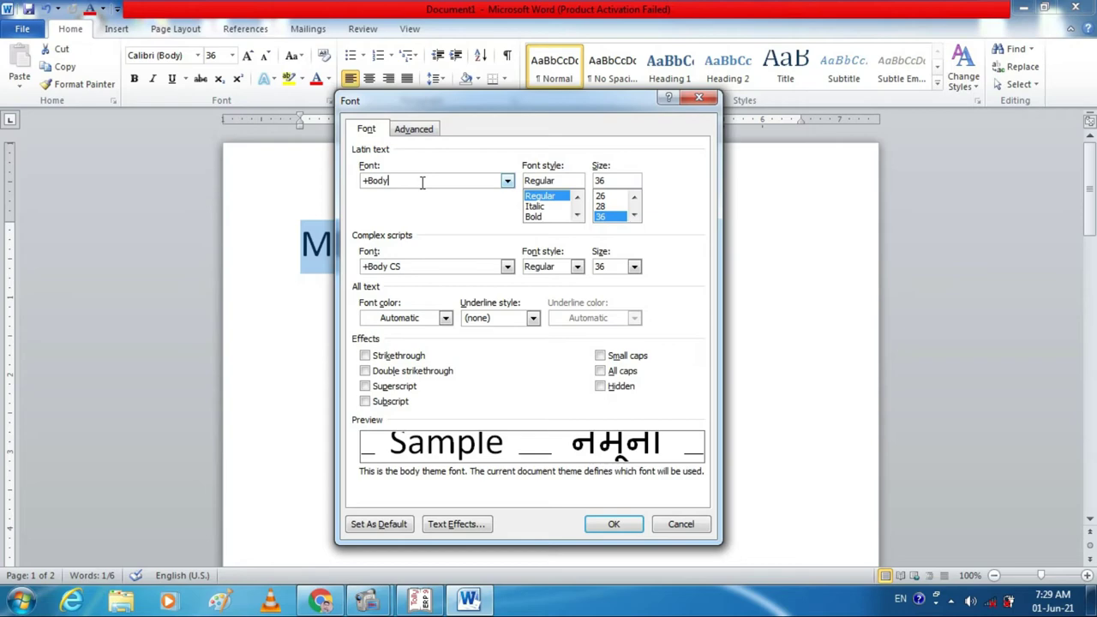
pyautogui.hotkey('shift', 'Tab')
pyautogui.press('Tab')
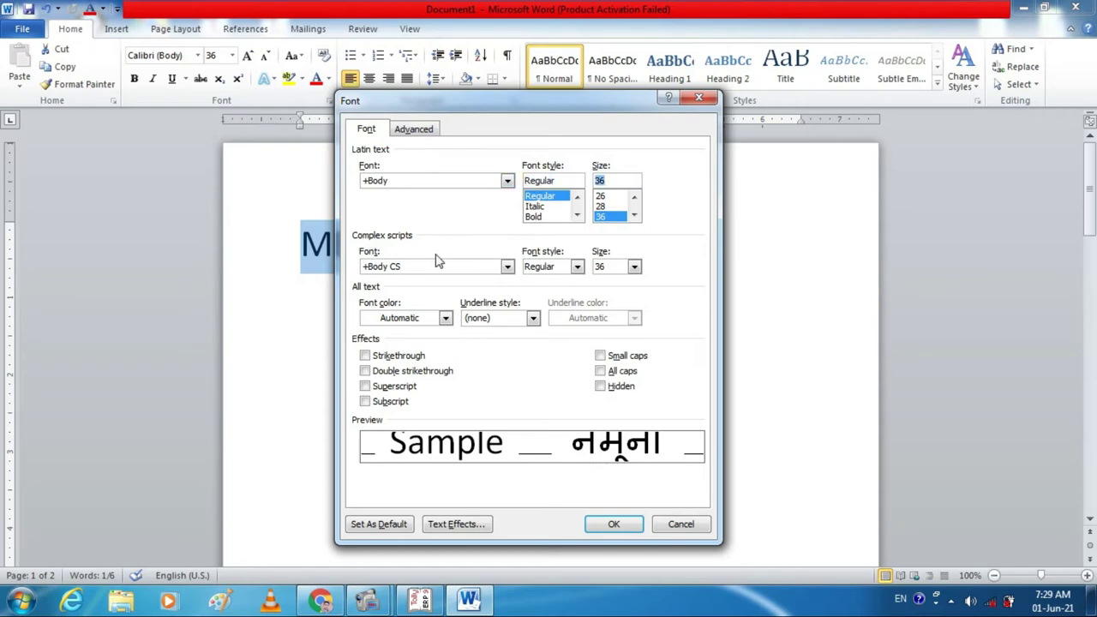
pyautogui.press('Tab')
pyautogui.press('Tab')
pyautogui.press('Tab')
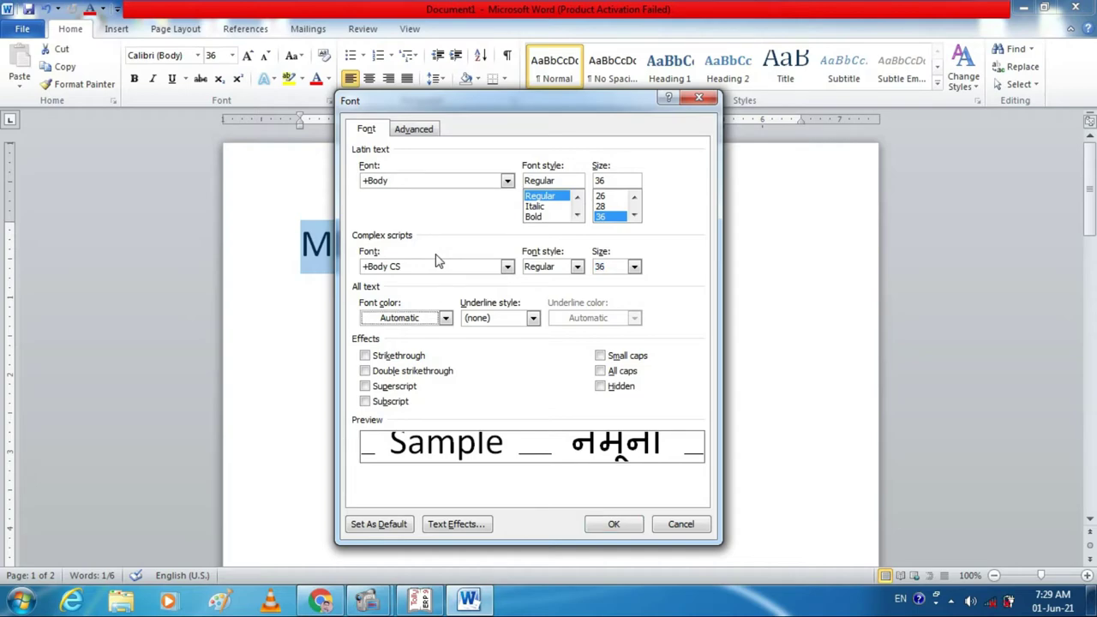
pyautogui.press('Tab')
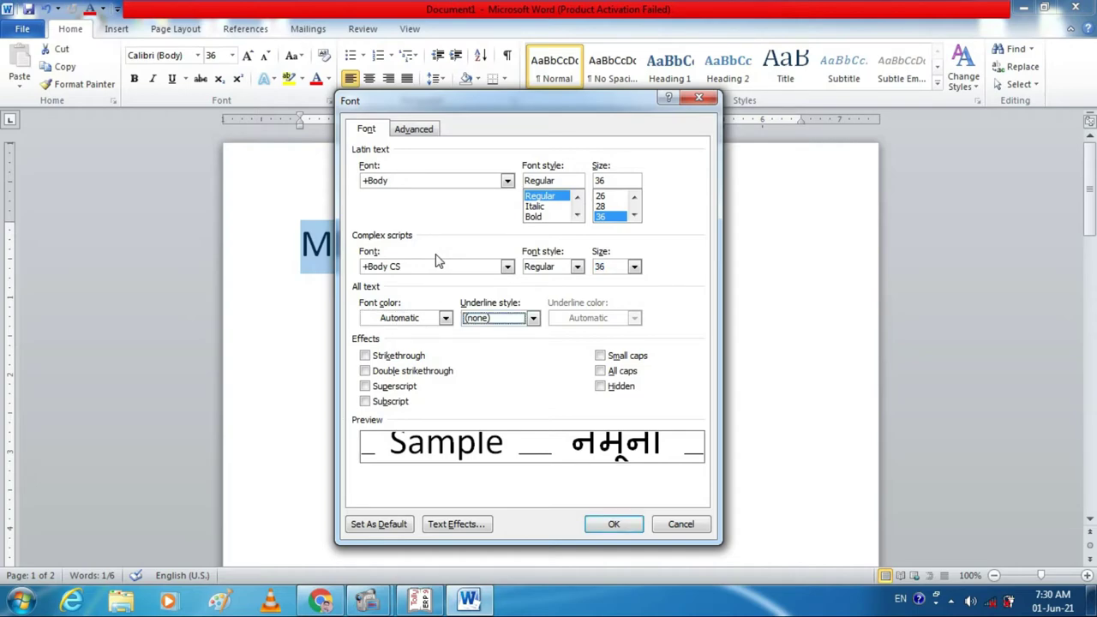
pyautogui.press('Tab')
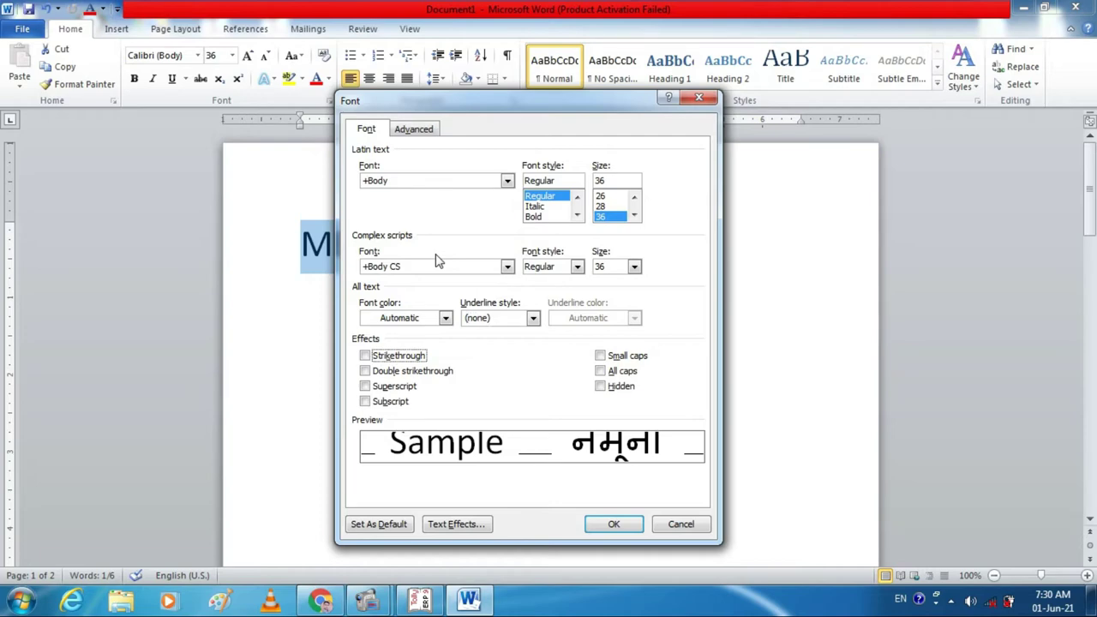
pyautogui.press('Tab')
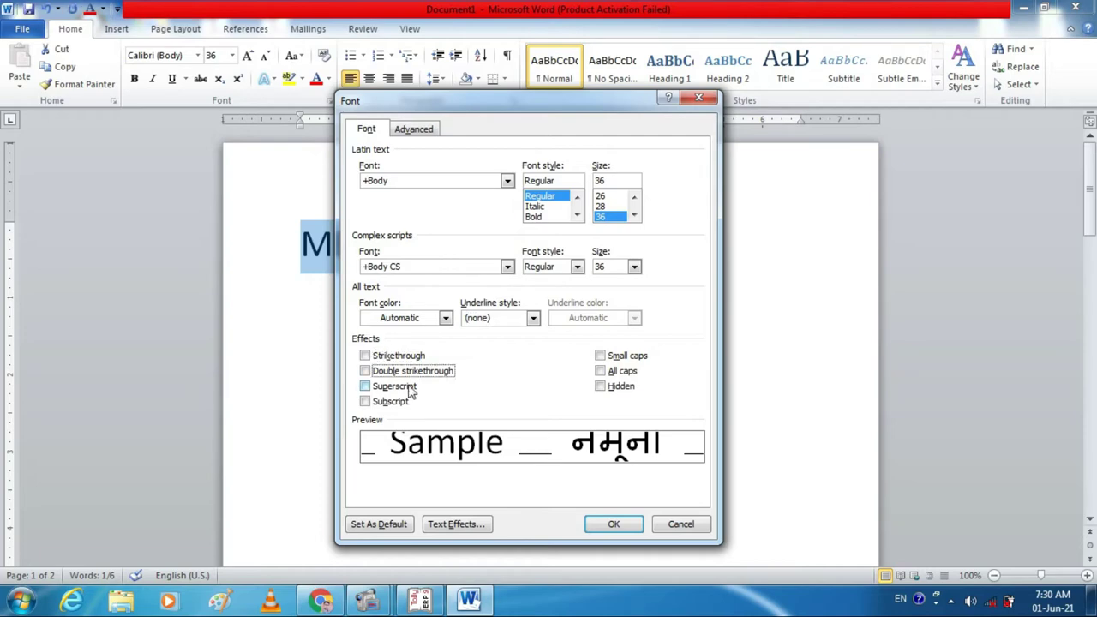
pyautogui.hotkey('shift', 'Tab')
pyautogui.press('Tab')
# Tick Double strikethrough for MEMORY and confirm with OK.
pyautogui.press('Tab')
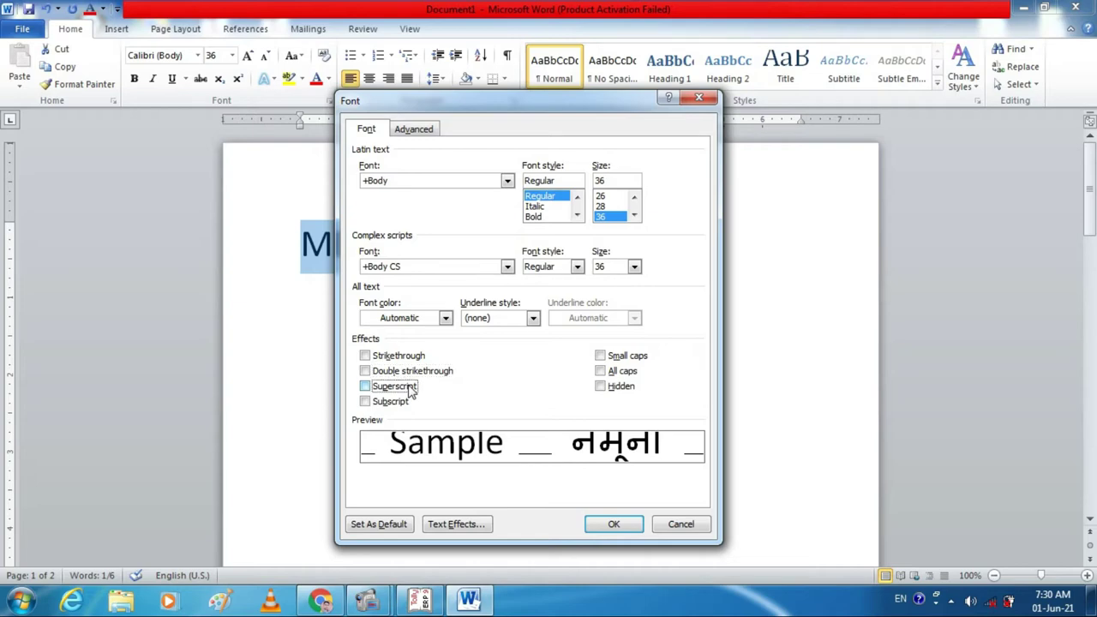
pyautogui.press('Tab')
pyautogui.hotkey('shift', 'Tab')
pyautogui.hotkey('shift', 'Tab')
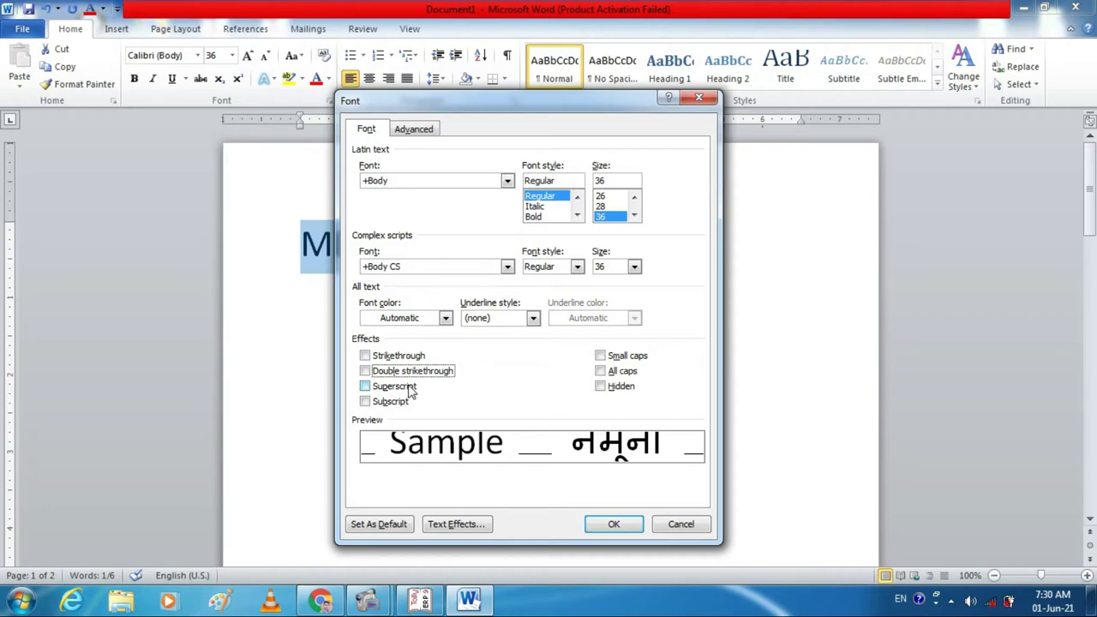
pyautogui.hotkey('shift', 'Tab')
pyautogui.press('Tab')
pyautogui.click(365, 371)
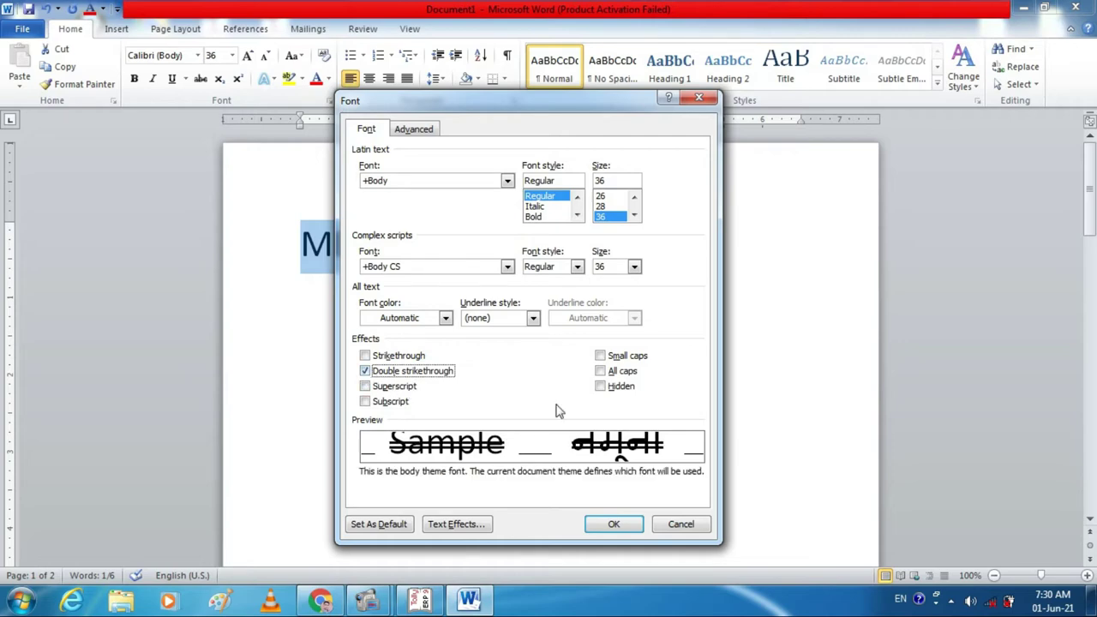
pyautogui.click(609, 526)
# Undo the double strikethrough, then browse the Home ribbon commands via KeyTips and exit with Esc.
pyautogui.hotkey('ctrl', 'z')
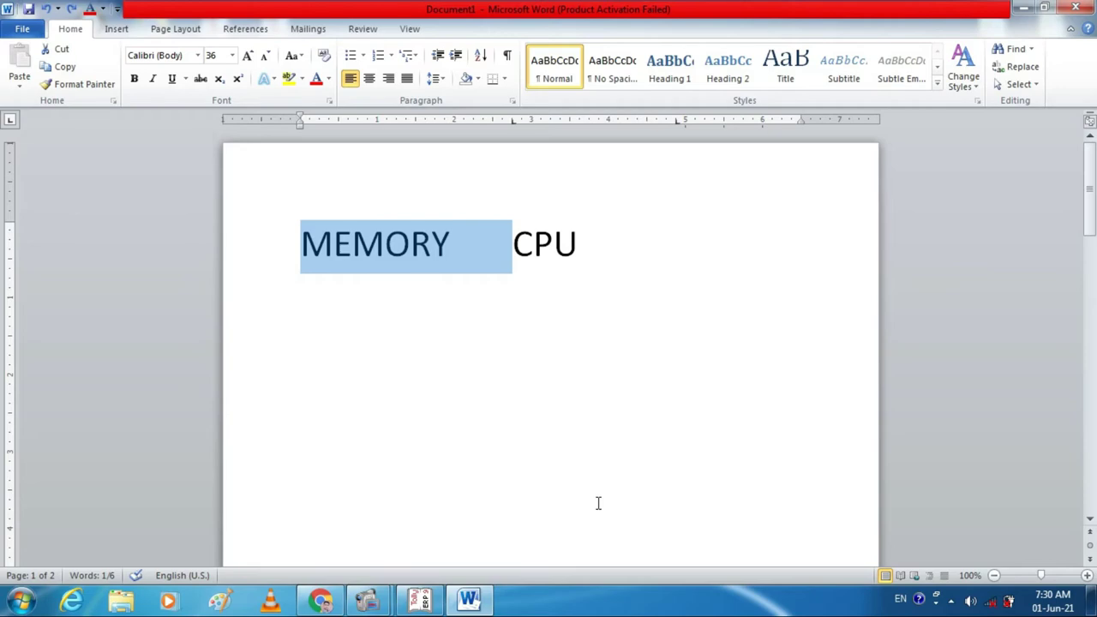
pyautogui.click(580, 496)
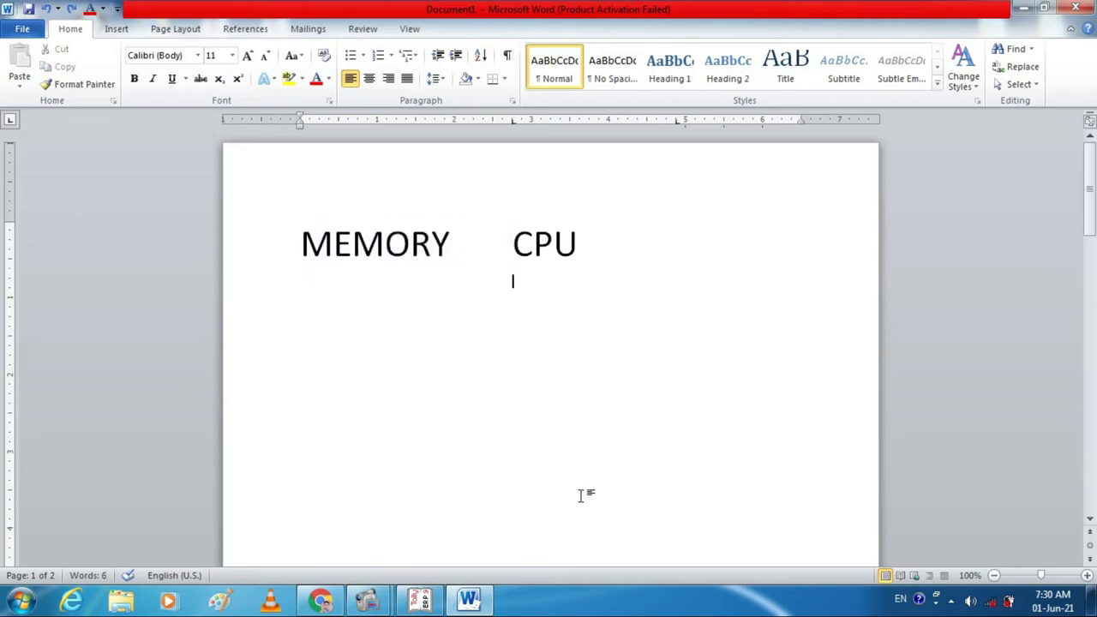
pyautogui.press('alt')
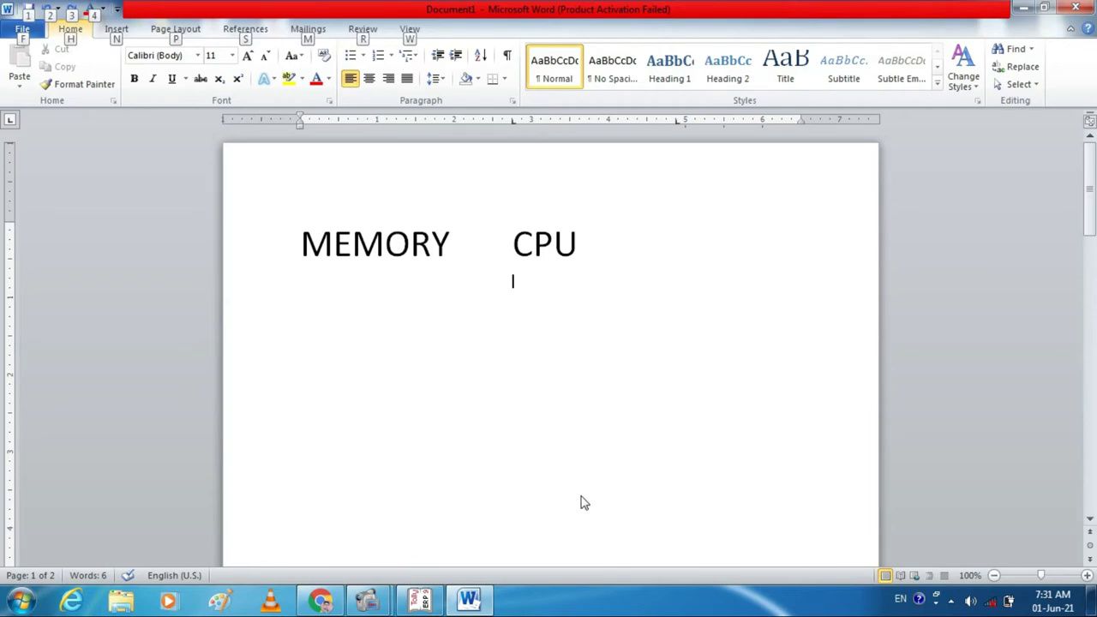
pyautogui.press('Down')
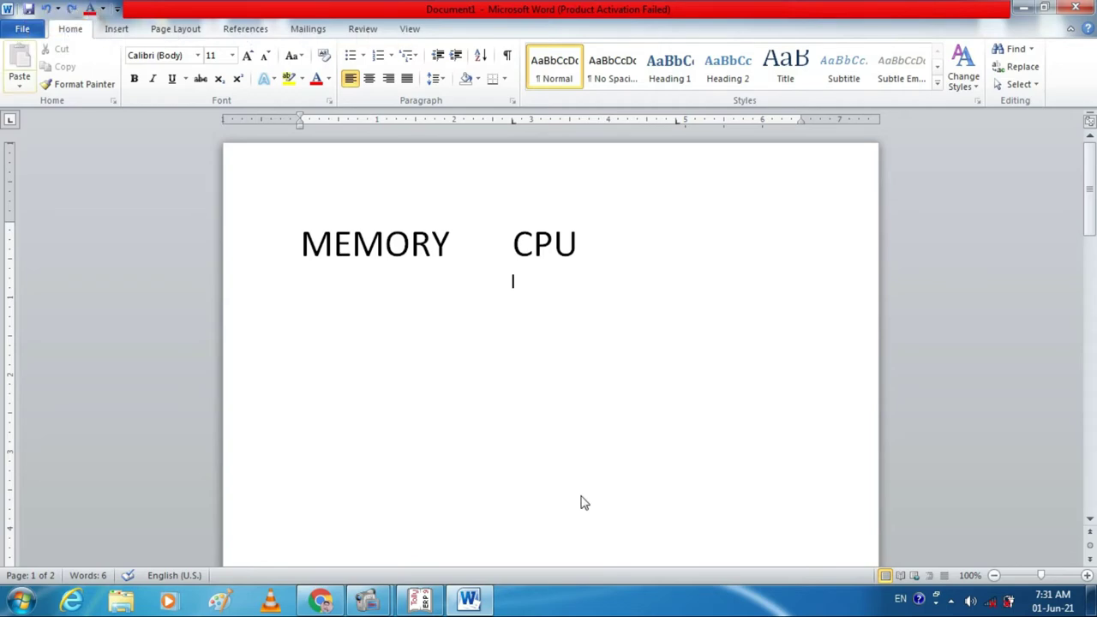
pyautogui.press('Right')
pyautogui.press('Down')
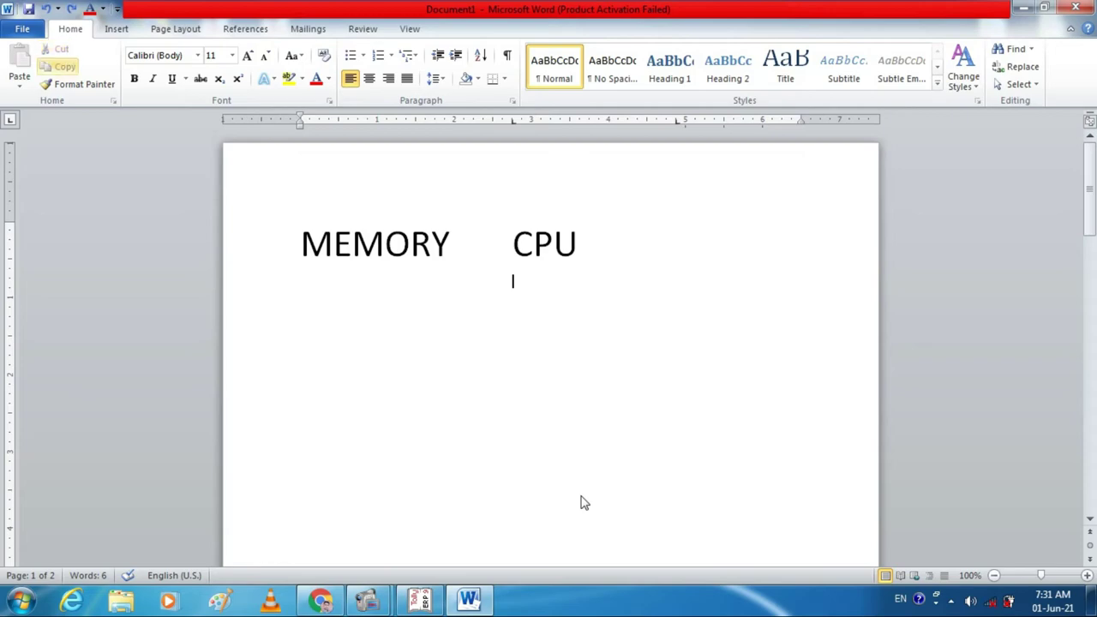
pyautogui.press('Right')
pyautogui.press('Right')
pyautogui.press('Right')
pyautogui.press('Right')
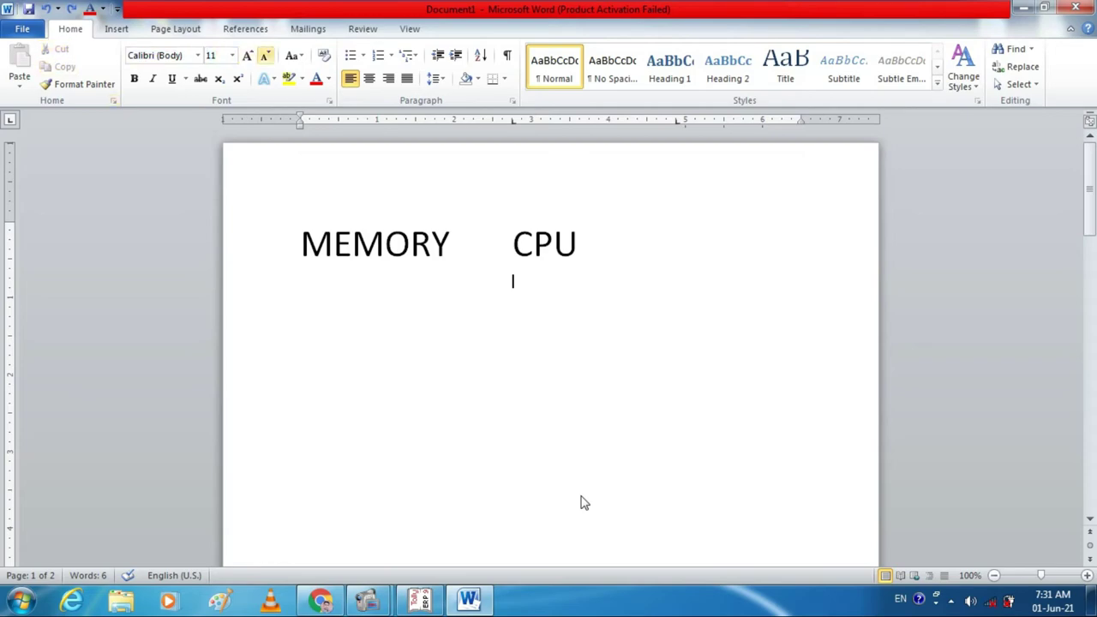
pyautogui.press('Right')
pyautogui.press('Right')
pyautogui.press('Right')
pyautogui.press('Right')
pyautogui.press('Right')
pyautogui.press('Right')
pyautogui.press('Right')
pyautogui.press('Right')
pyautogui.press('Right')
pyautogui.press('Right')
pyautogui.press('Right')
pyautogui.press('Right')
pyautogui.press('Right')
pyautogui.press('Right')
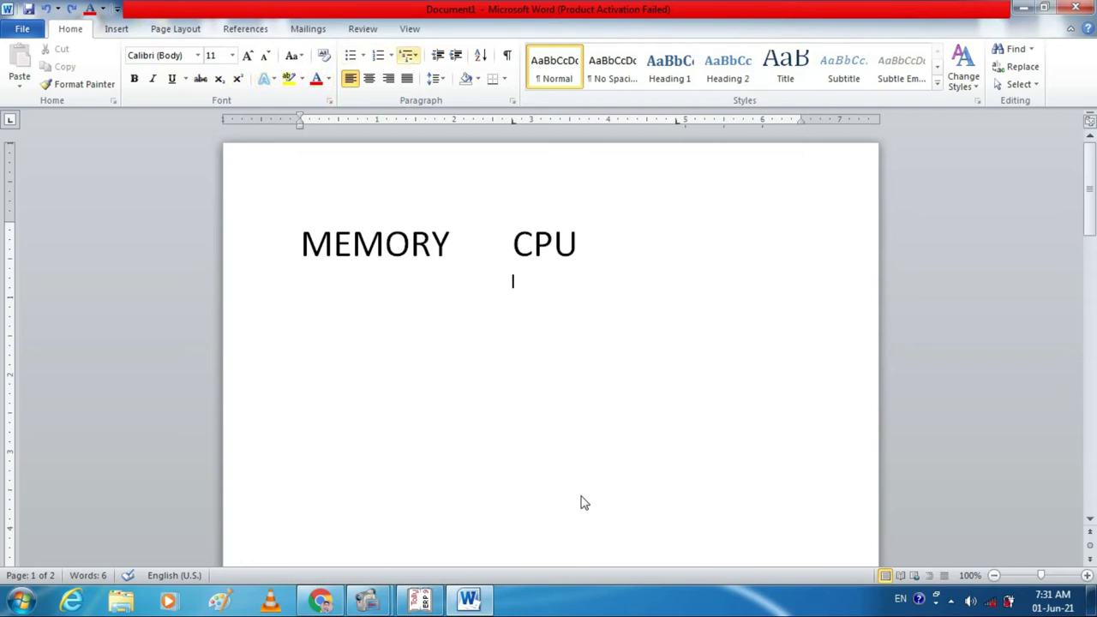
pyautogui.press('Escape')
# Select MEMORY and apply Bold using the Alt, H KeyTips on the Home tab.
pyautogui.moveTo(512, 245); pyautogui.dragTo(302, 244)
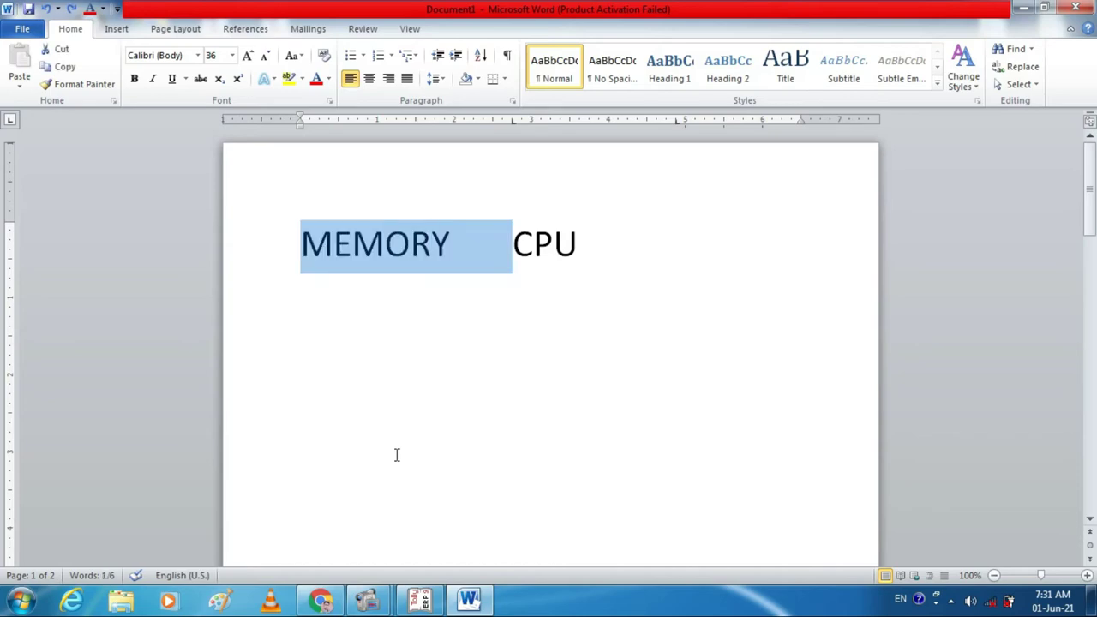
pyautogui.press('alt')
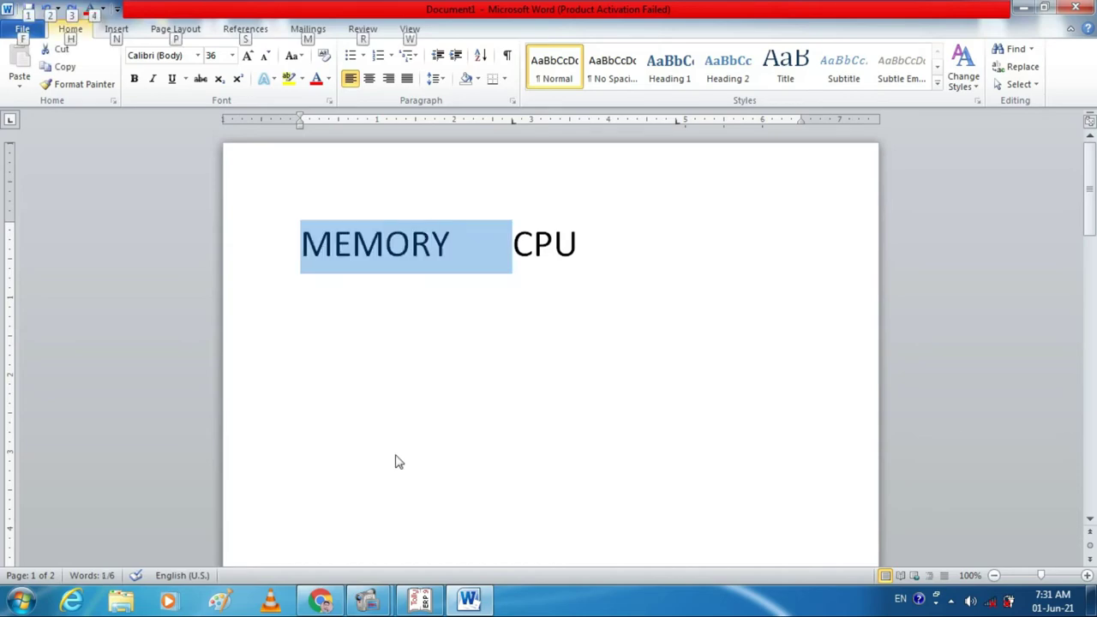
pyautogui.press('h')
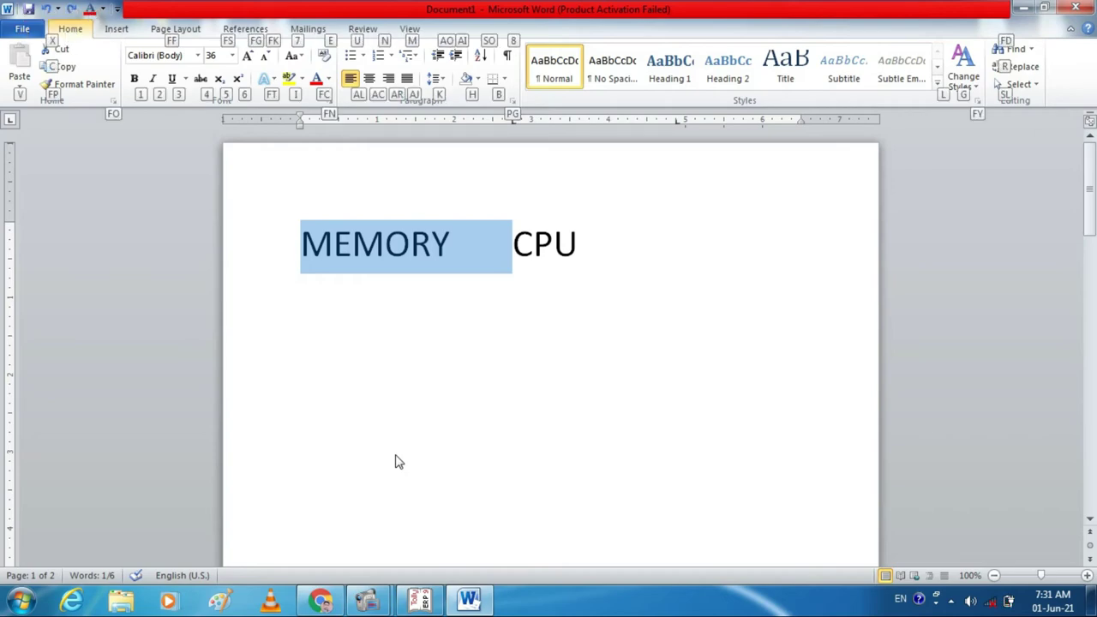
pyautogui.press('f')
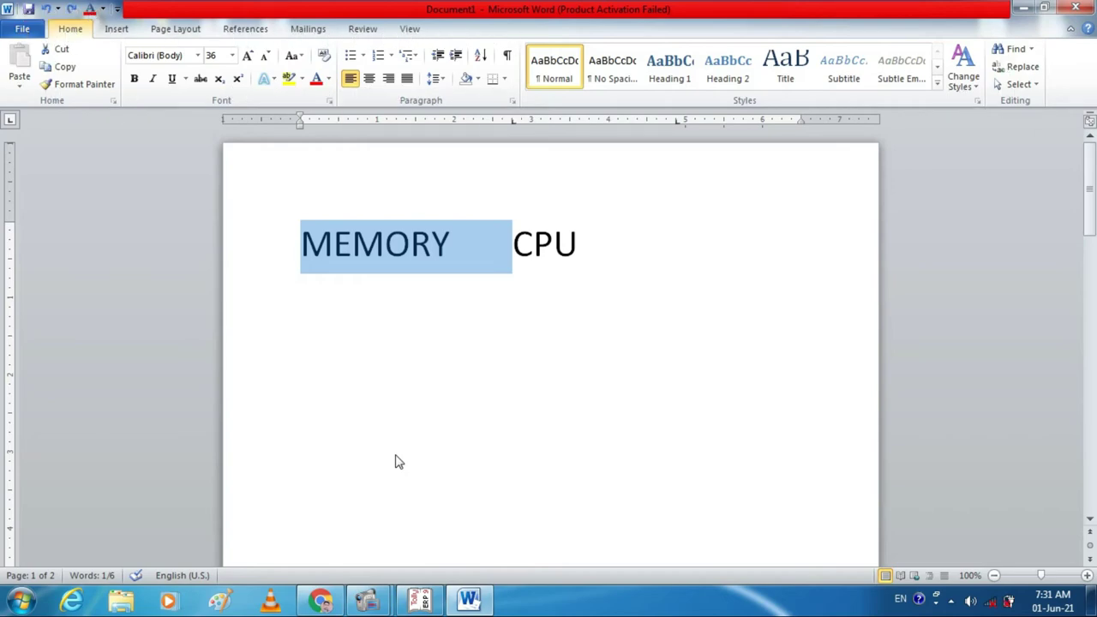
pyautogui.press('p')
pyautogui.press('Tab')
pyautogui.press('Tab')
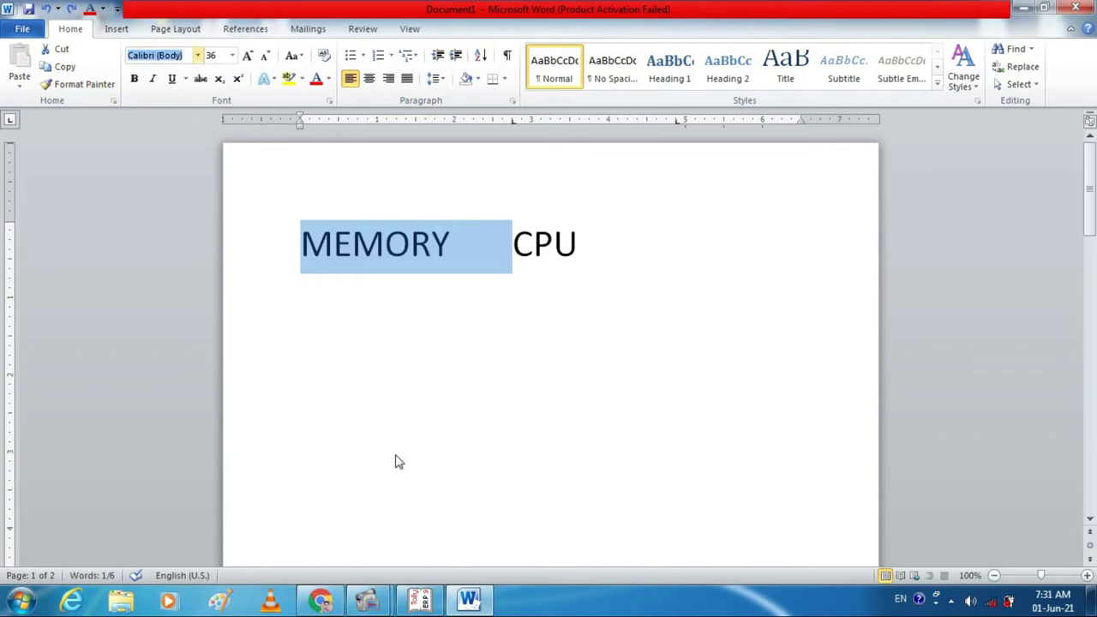
pyautogui.press('Tab')
pyautogui.press('Tab')
pyautogui.press('Tab')
pyautogui.press('Tab')
pyautogui.press('Tab')
pyautogui.press('Tab')
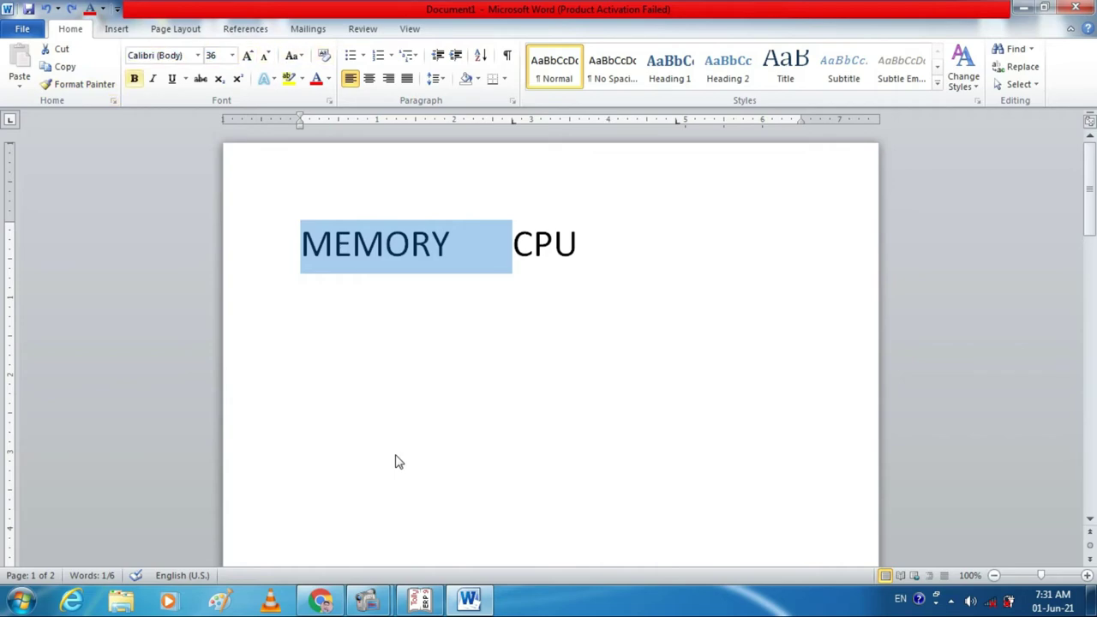
pyautogui.press('Return')
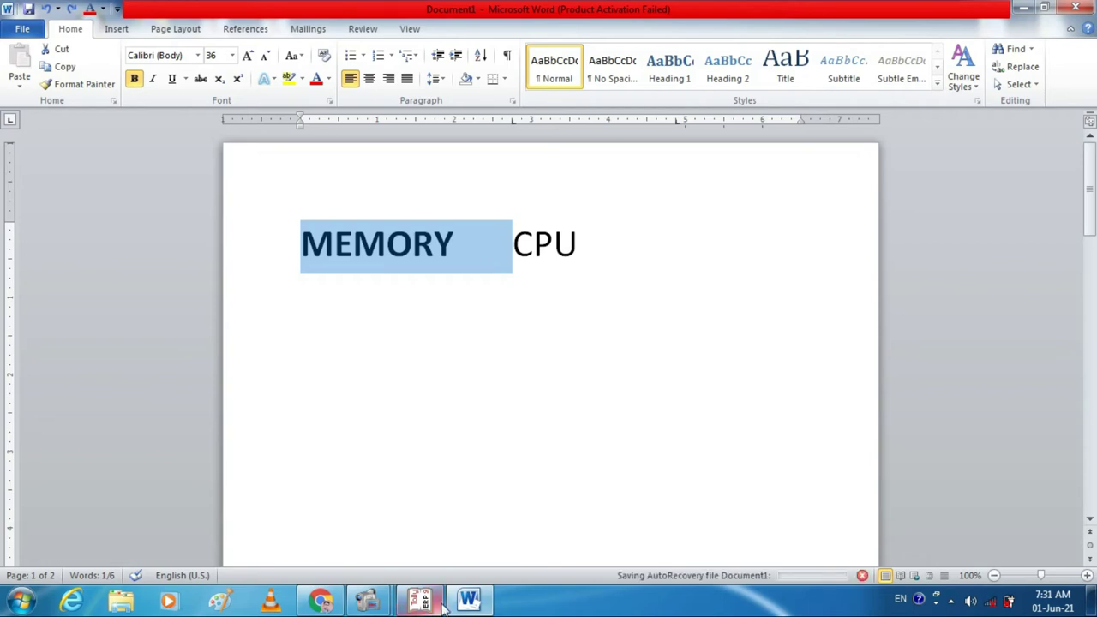
# Bring the NIELIT CCC form forward and move from Father's Name to Date of Birth.
pyautogui.click(322, 603)
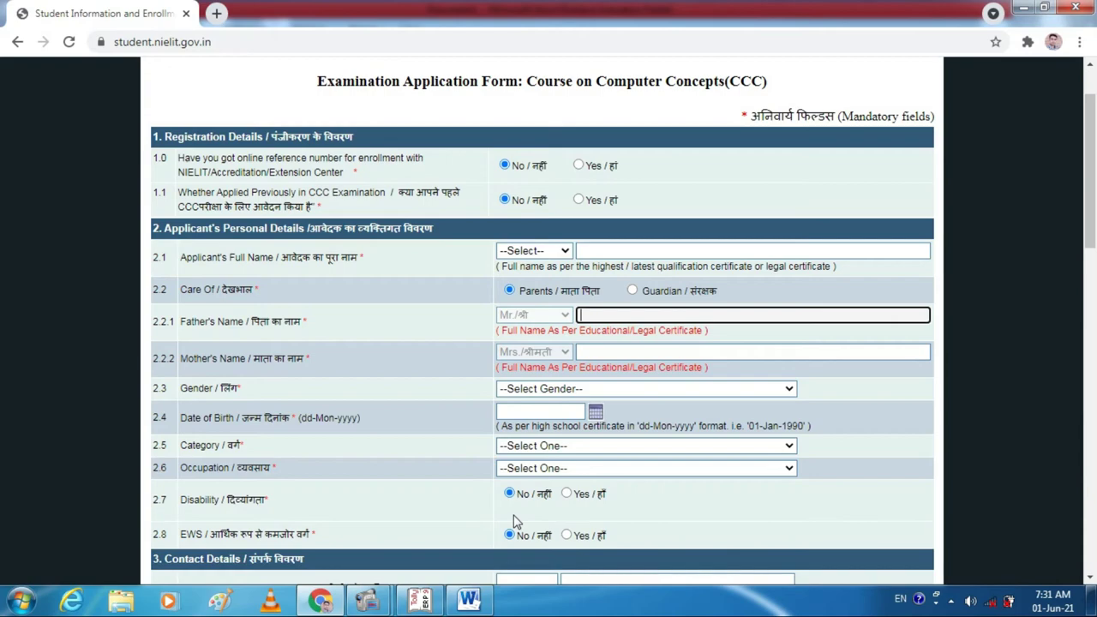
pyautogui.scroll(1, 514, 521)
pyautogui.scroll(-1, 514, 521)
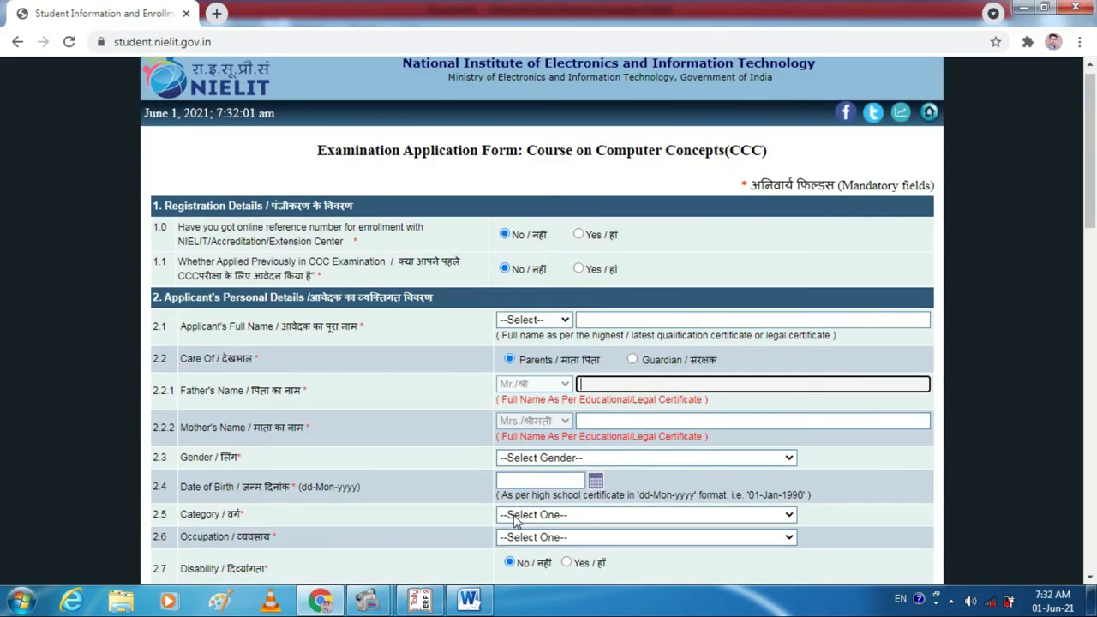
pyautogui.scroll(-2, 514, 521)
pyautogui.scroll(1, 512, 521)
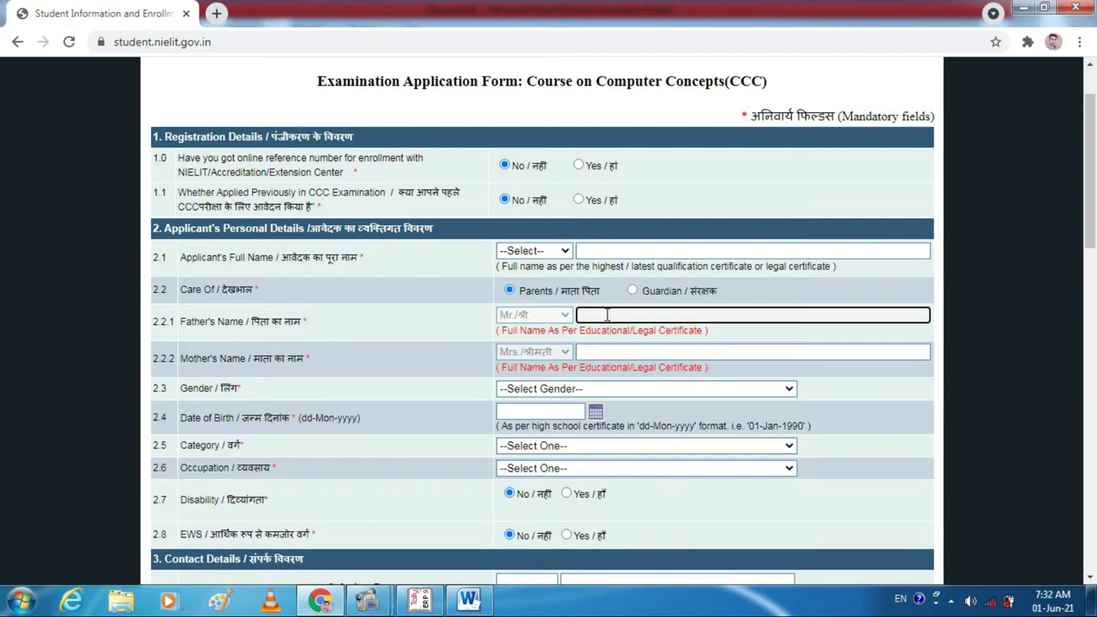
pyautogui.click(607, 314)
pyautogui.press('Tab')
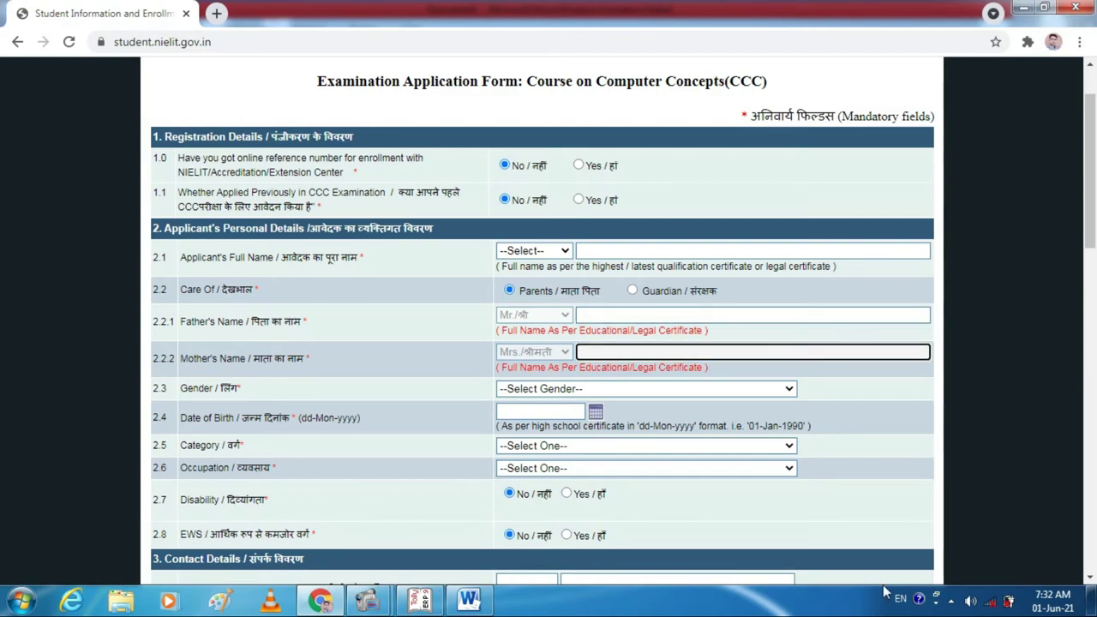
pyautogui.press('Tab')
pyautogui.press('Tab')
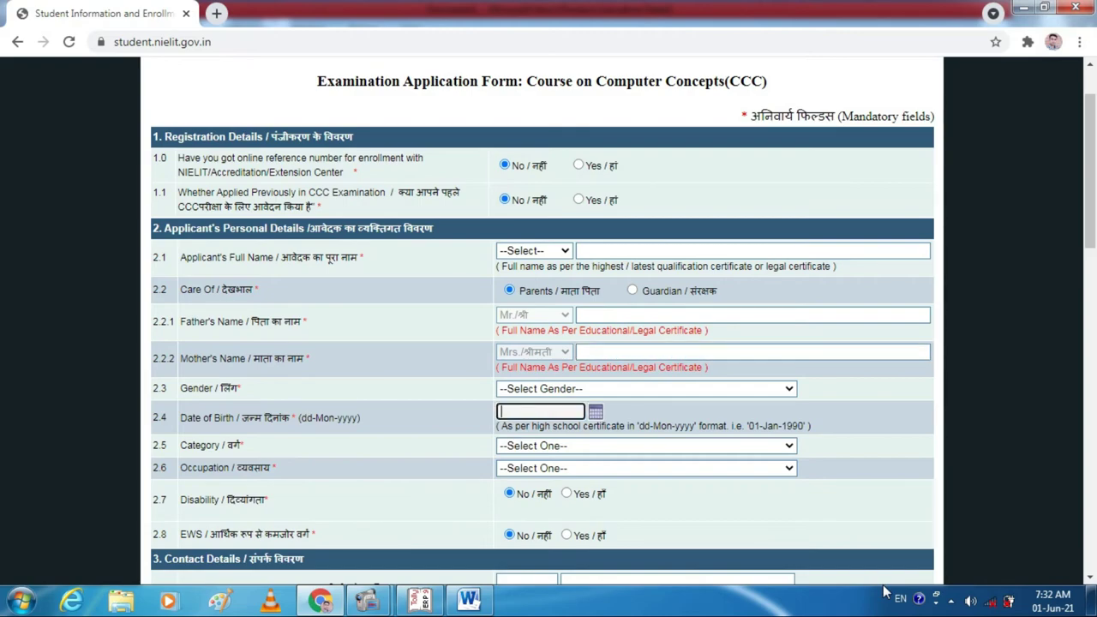
# Tab through Category, Occupation, phone and address fields, then minimize Chrome and Word.
pyautogui.press('Tab')
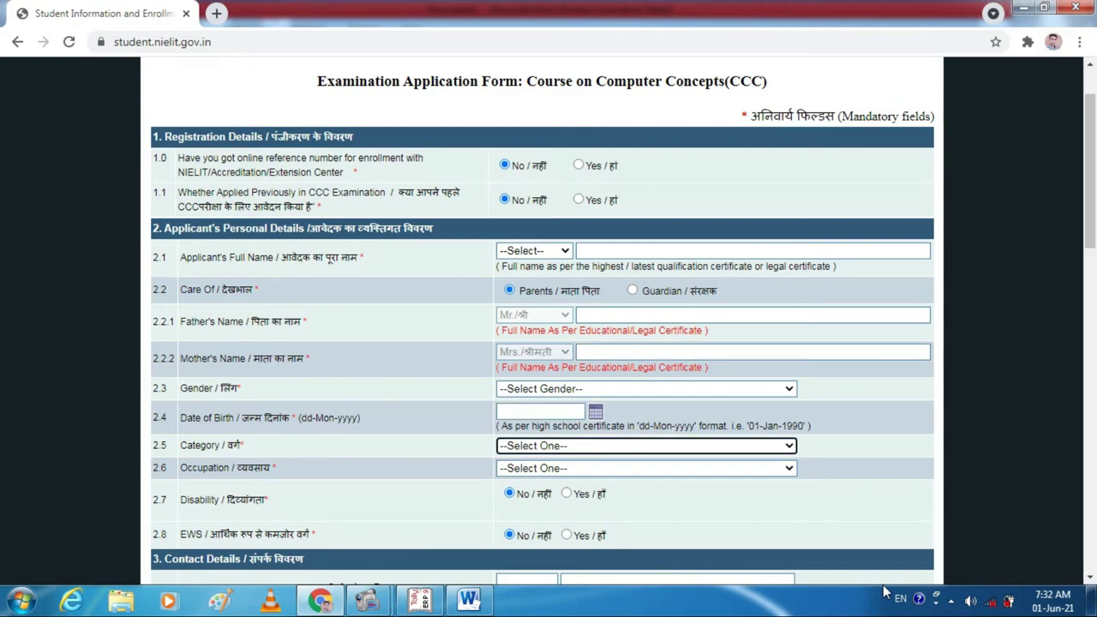
pyautogui.press('Tab')
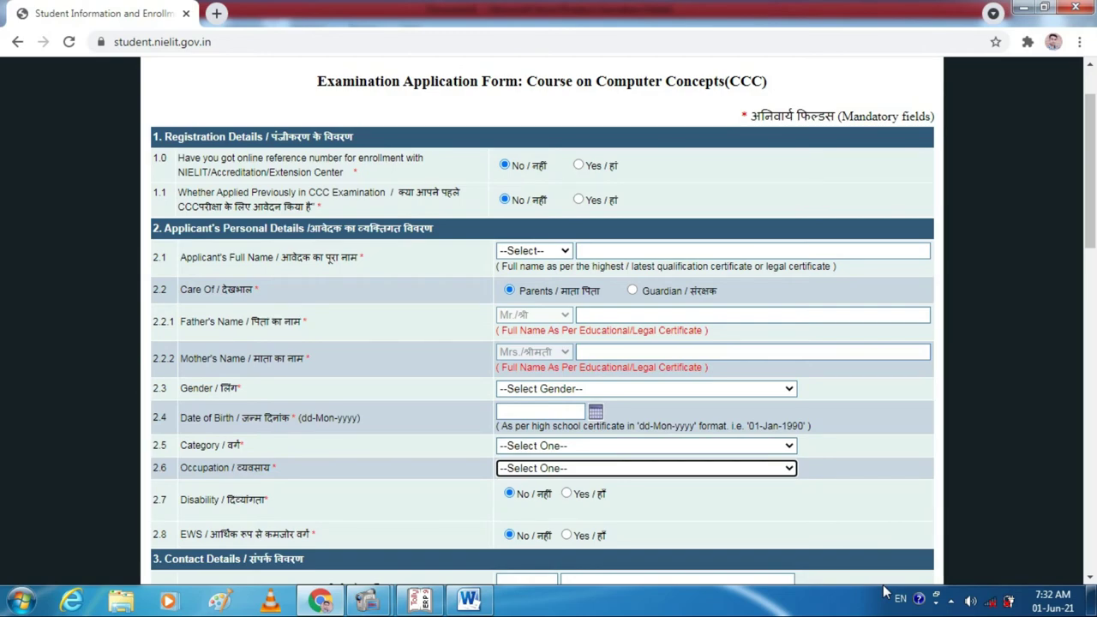
pyautogui.press('Tab')
pyautogui.press('Tab')
pyautogui.press('Tab')
pyautogui.press('Tab')
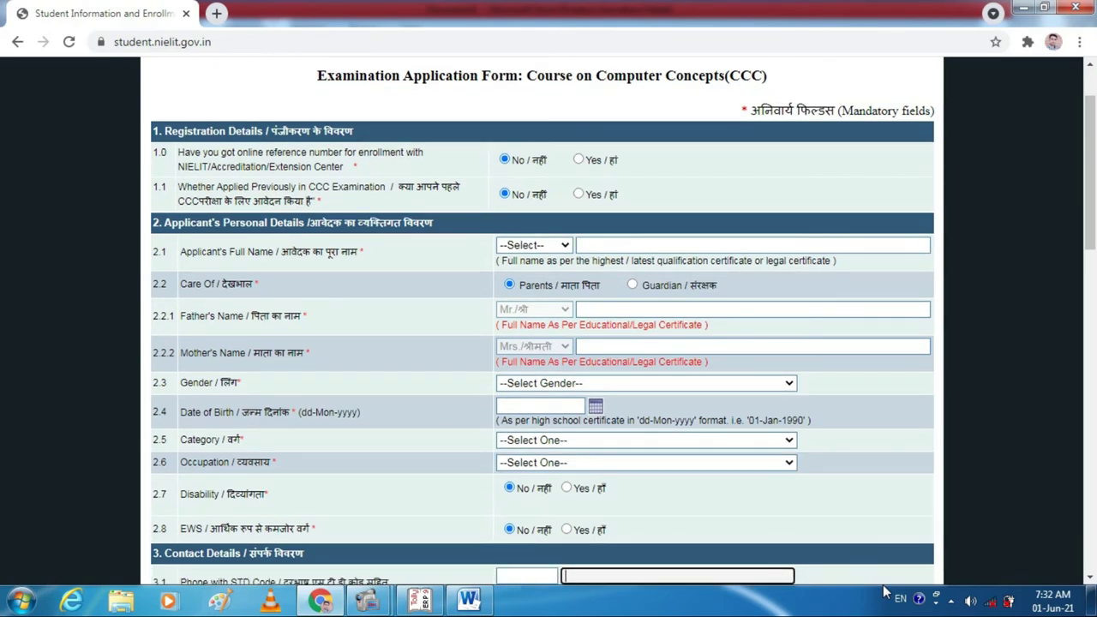
pyautogui.press('Tab')
pyautogui.press('Tab')
pyautogui.press('Tab')
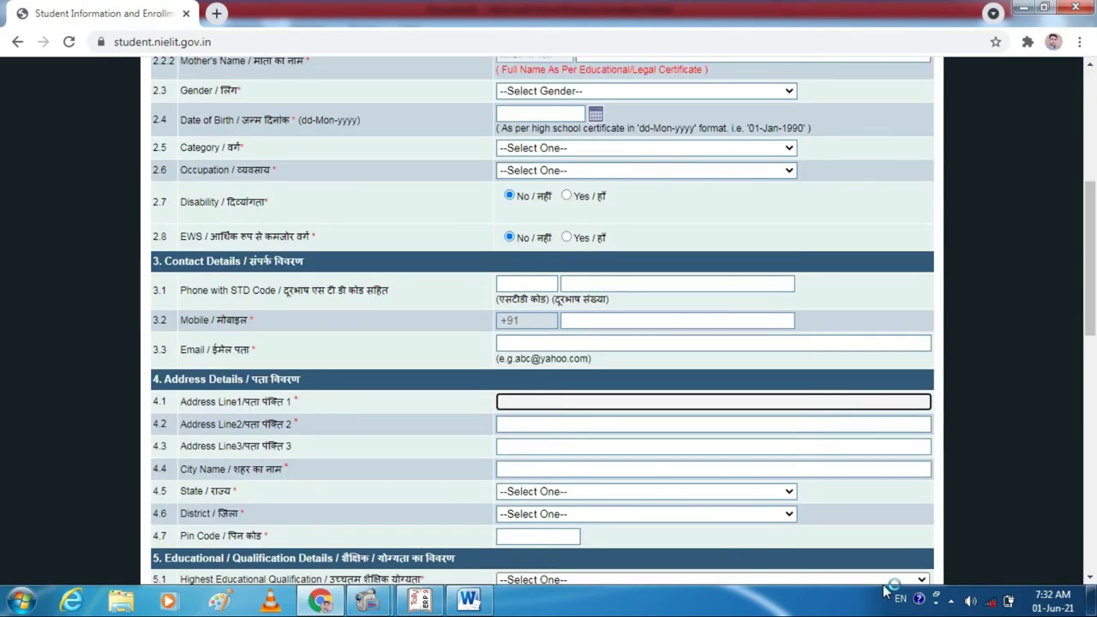
pyautogui.press('Tab')
pyautogui.press('Tab')
pyautogui.press('Tab')
pyautogui.press('Tab')
pyautogui.press('Tab')
pyautogui.press('Tab')
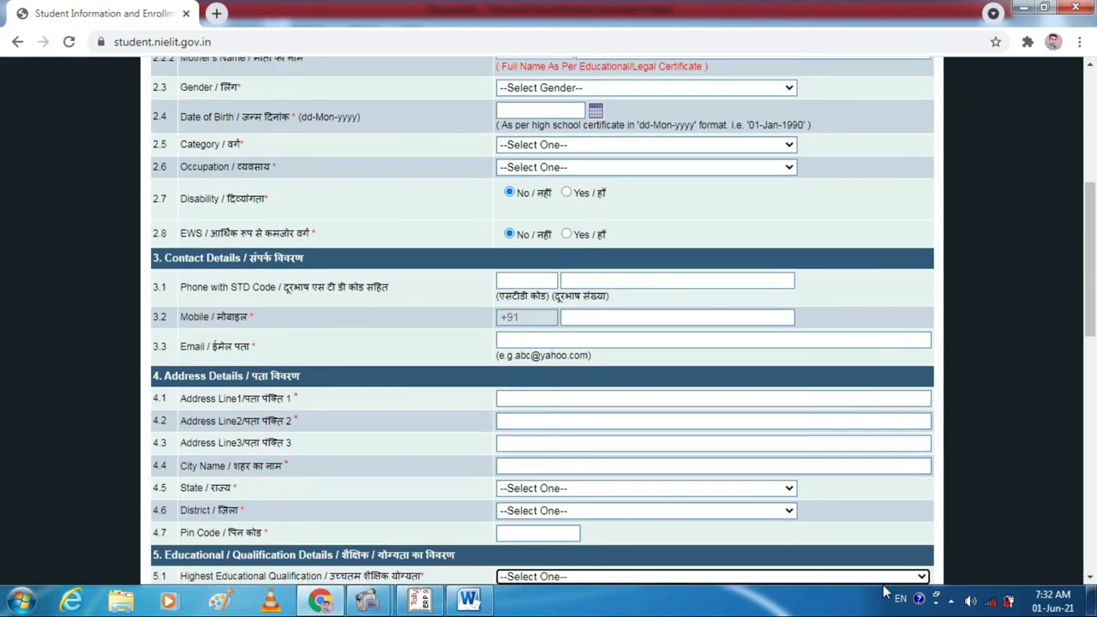
pyautogui.press('Tab')
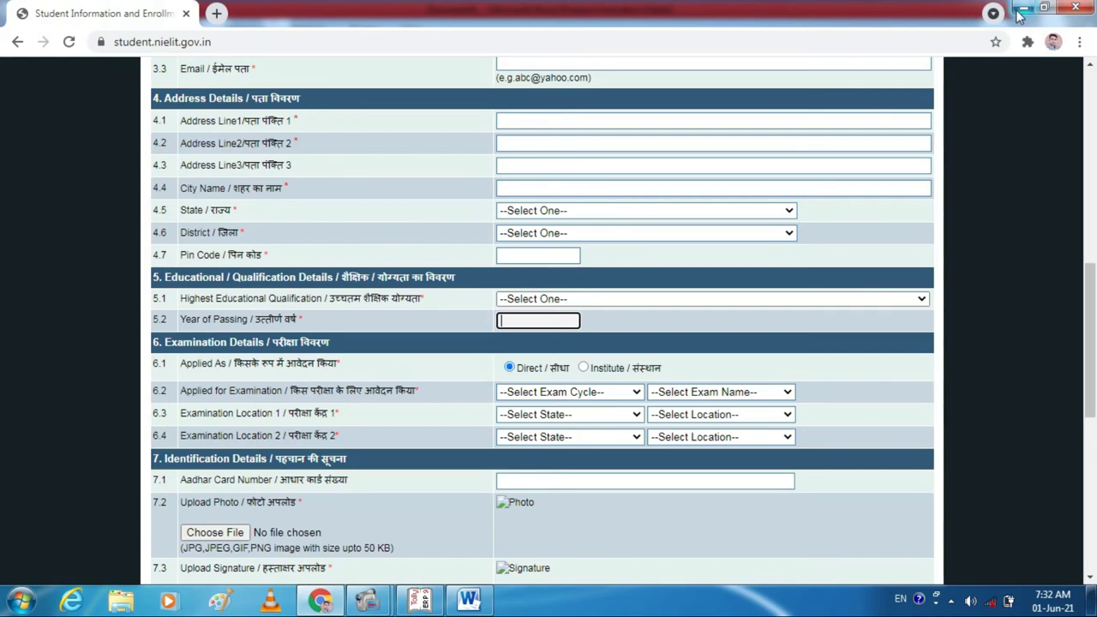
pyautogui.click(1020, 10)
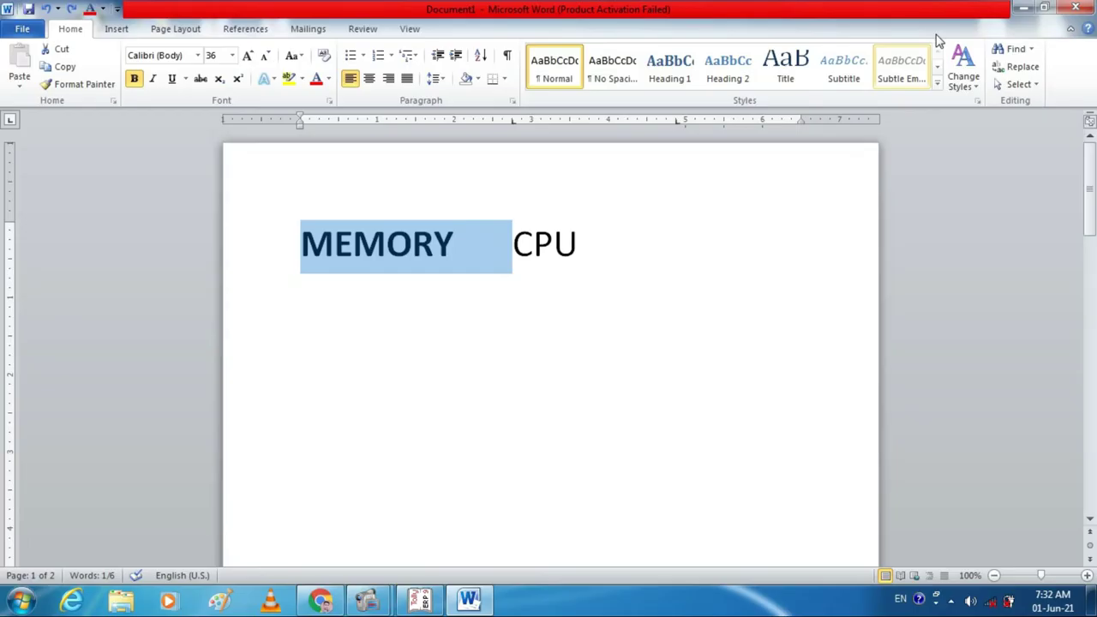
pyautogui.click(1032, 8)
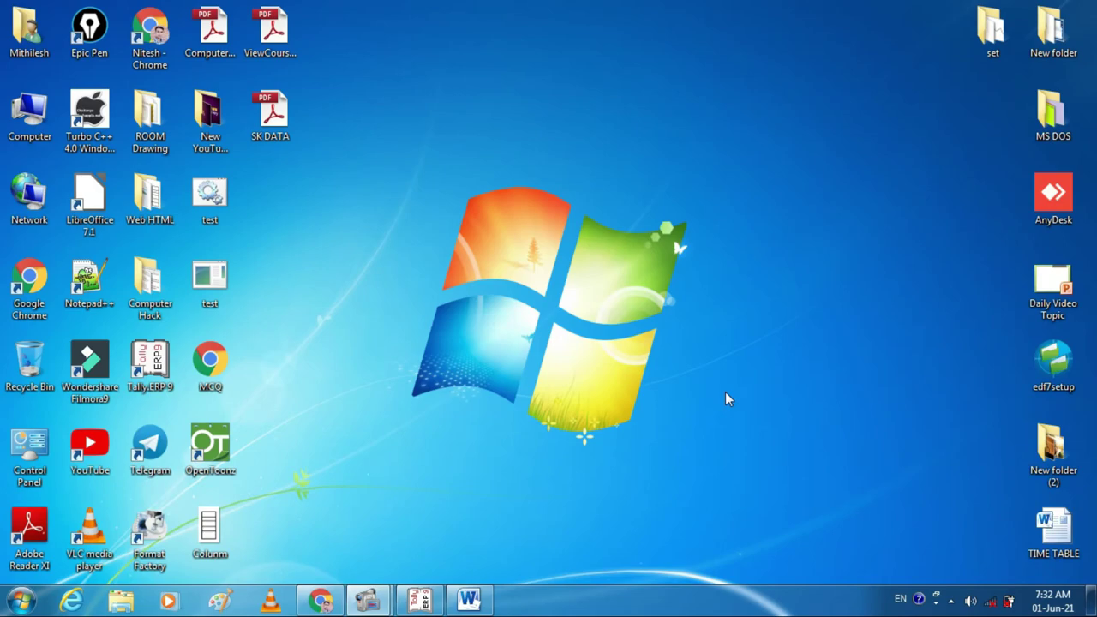
pyautogui.hotkey('alt', 'Tab')
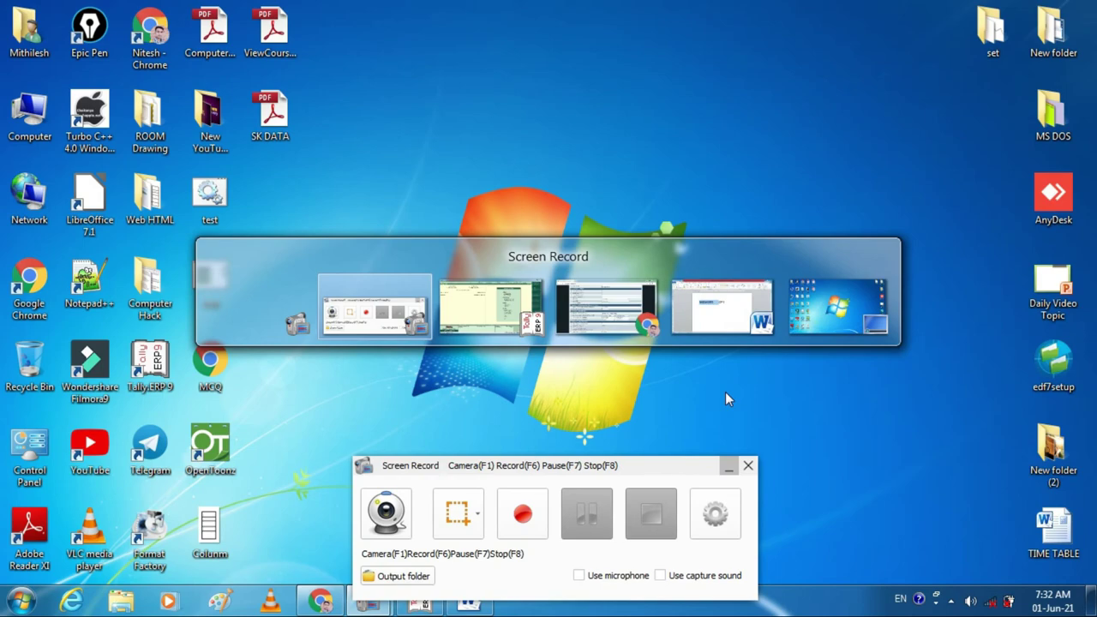
pyautogui.hotkey('alt', 'Tab')
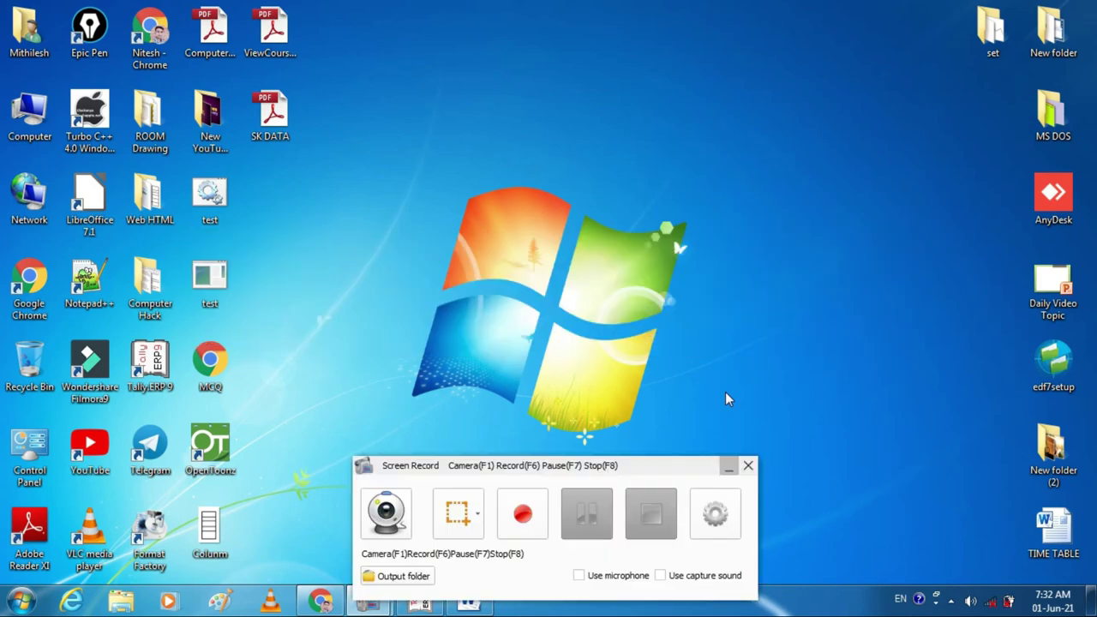
pyautogui.hotkey('alt', 'Tab')
pyautogui.press('Tab')
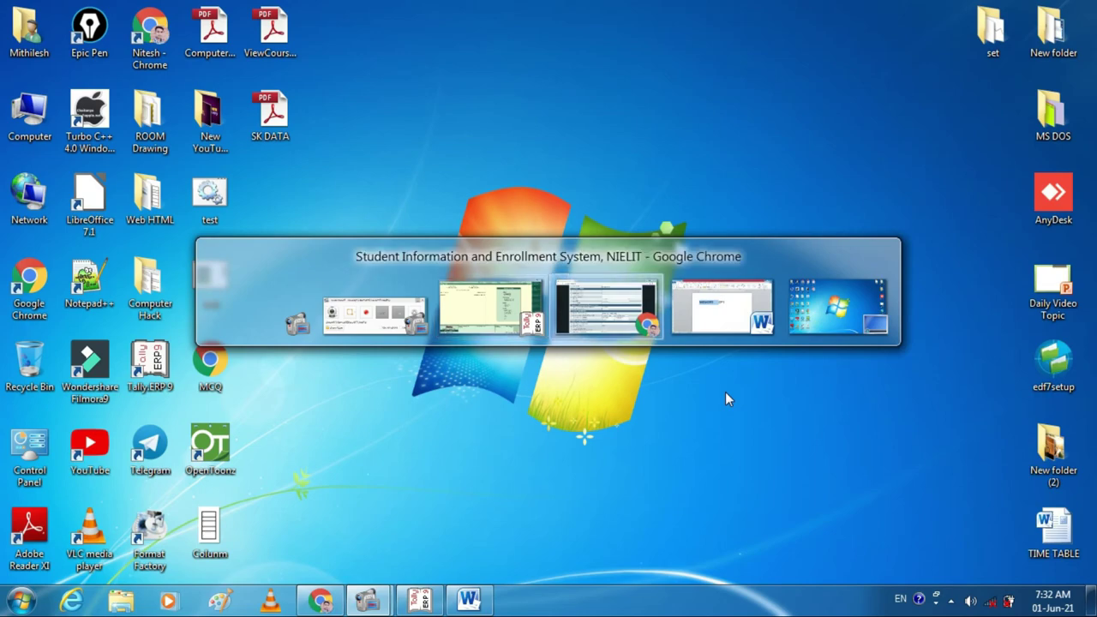
pyautogui.press('Tab')
pyautogui.press('Tab')
pyautogui.press('Tab')
pyautogui.press('Tab')
pyautogui.press('Tab')
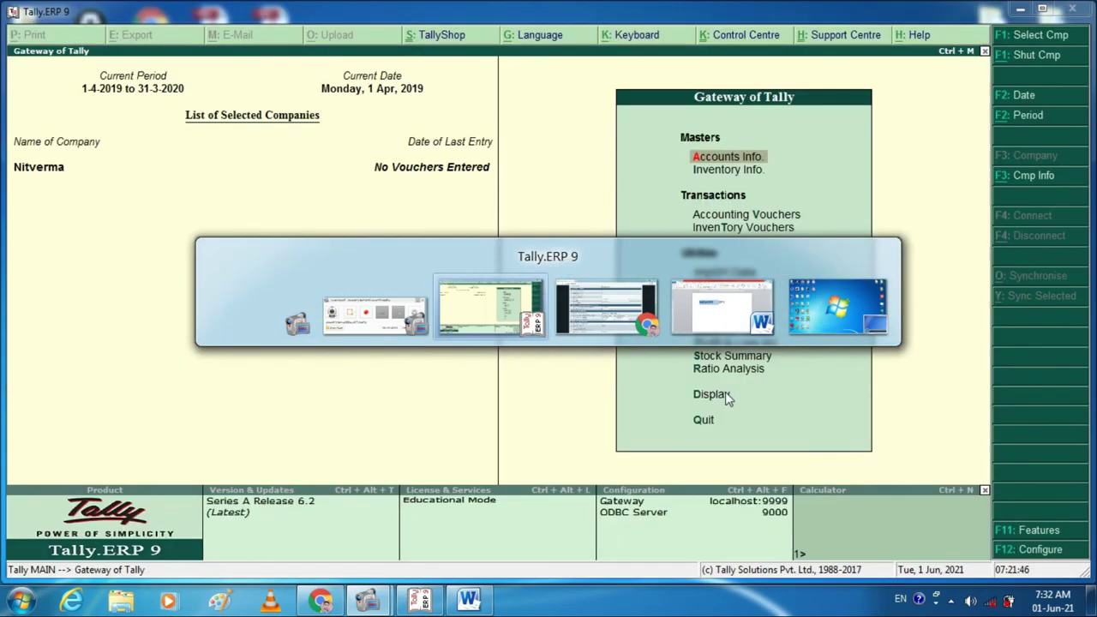
pyautogui.press('Tab')
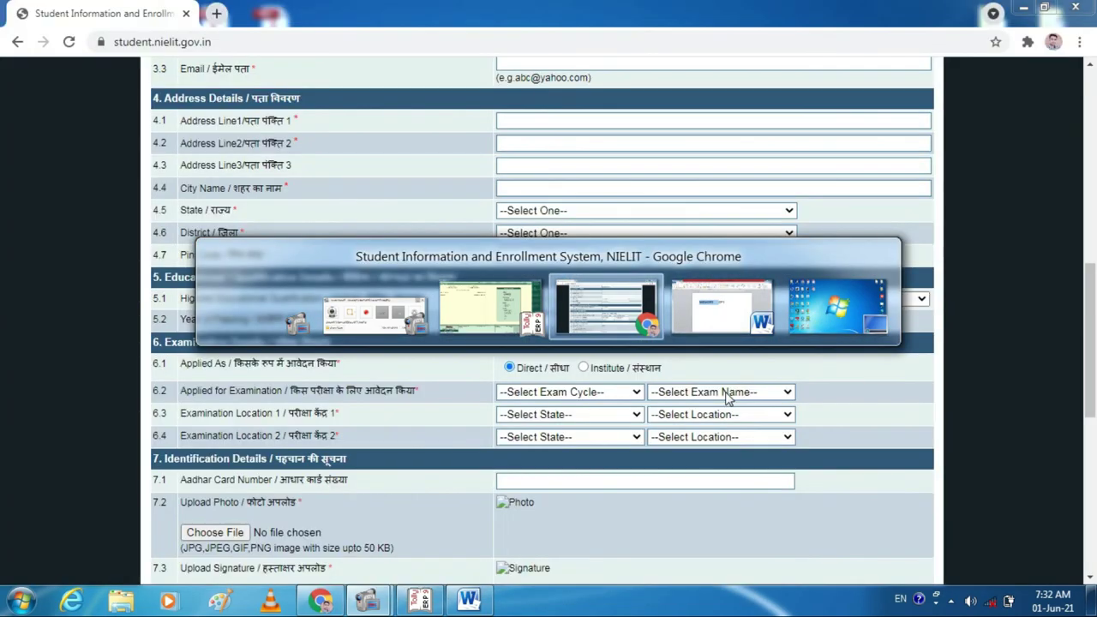
pyautogui.hotkey('shift', 'Tab')
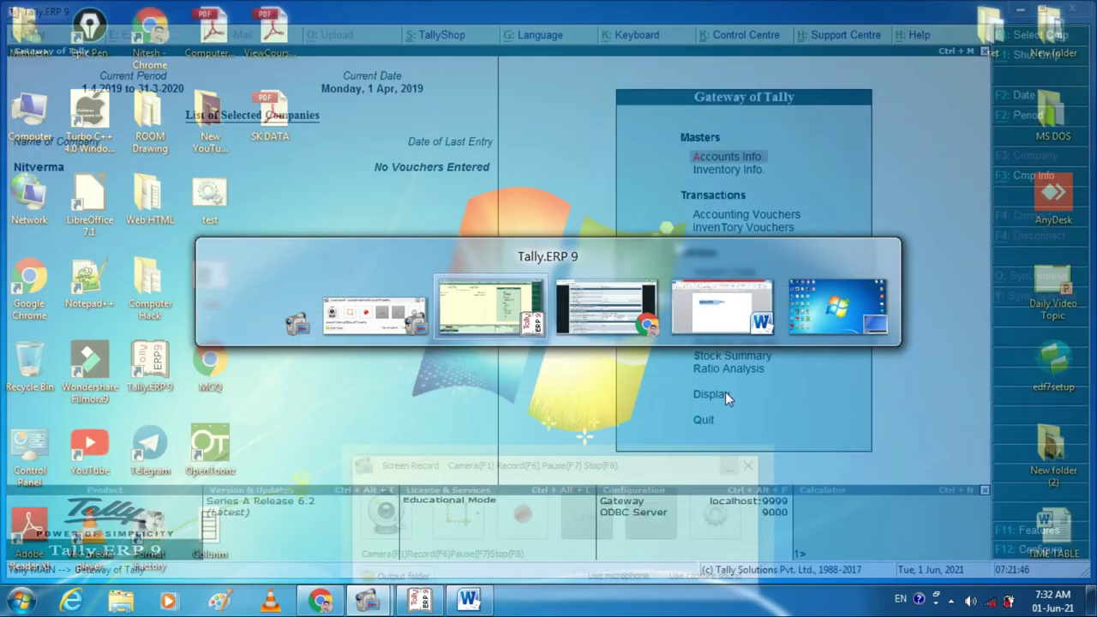
pyautogui.press('Tab')
pyautogui.press('Tab')
pyautogui.press('Tab')
pyautogui.press('Tab')
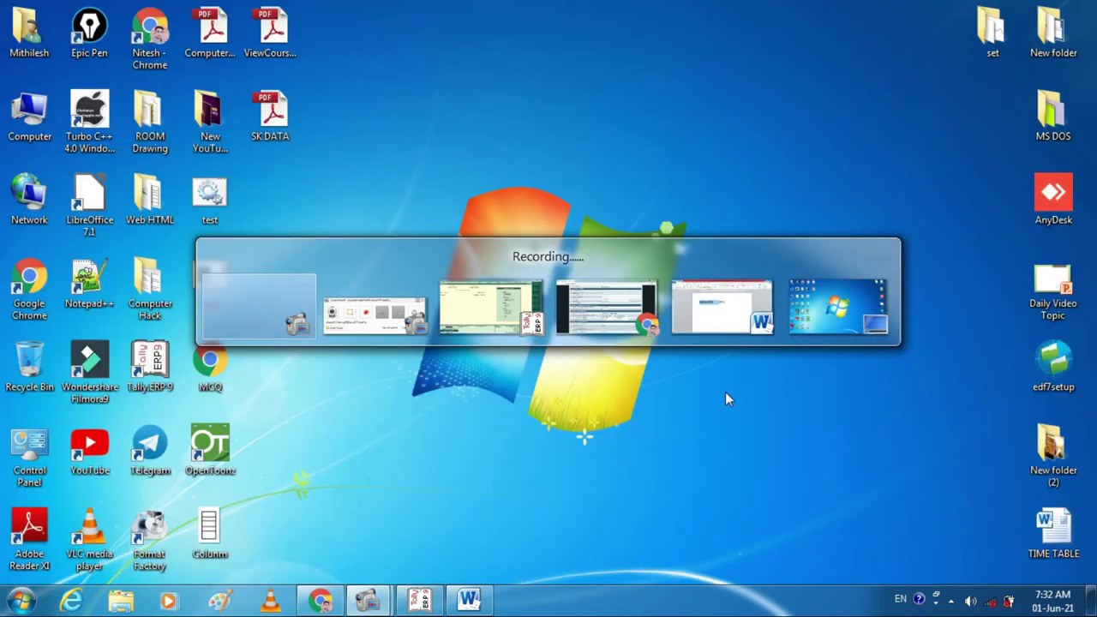
pyautogui.press('Tab')
pyautogui.press('Tab')
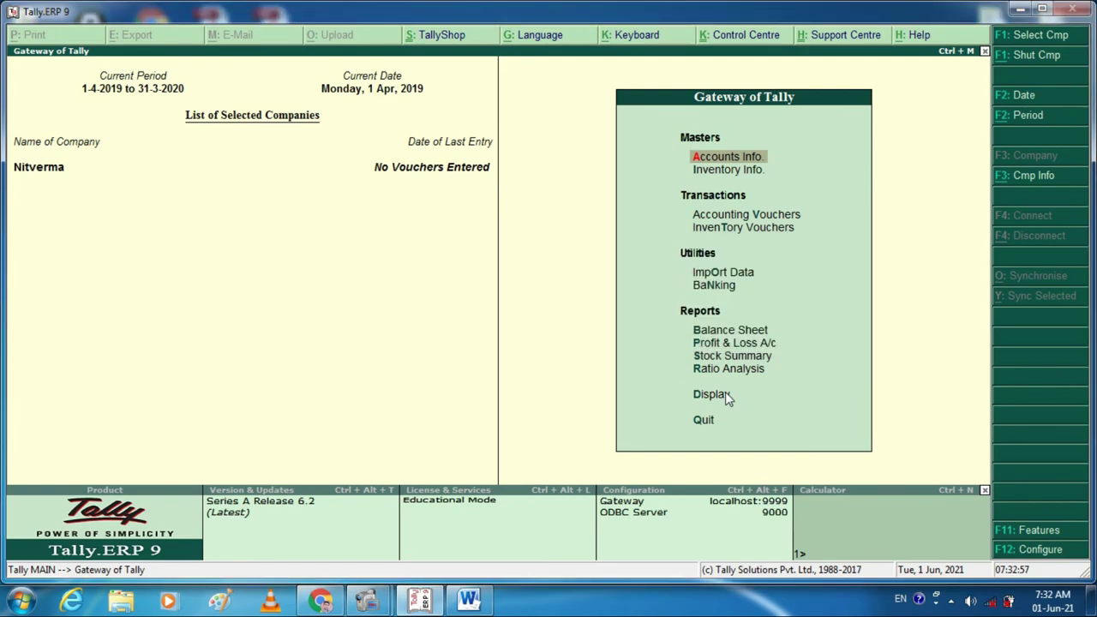
pyautogui.hotkey('alt', 'Tab')
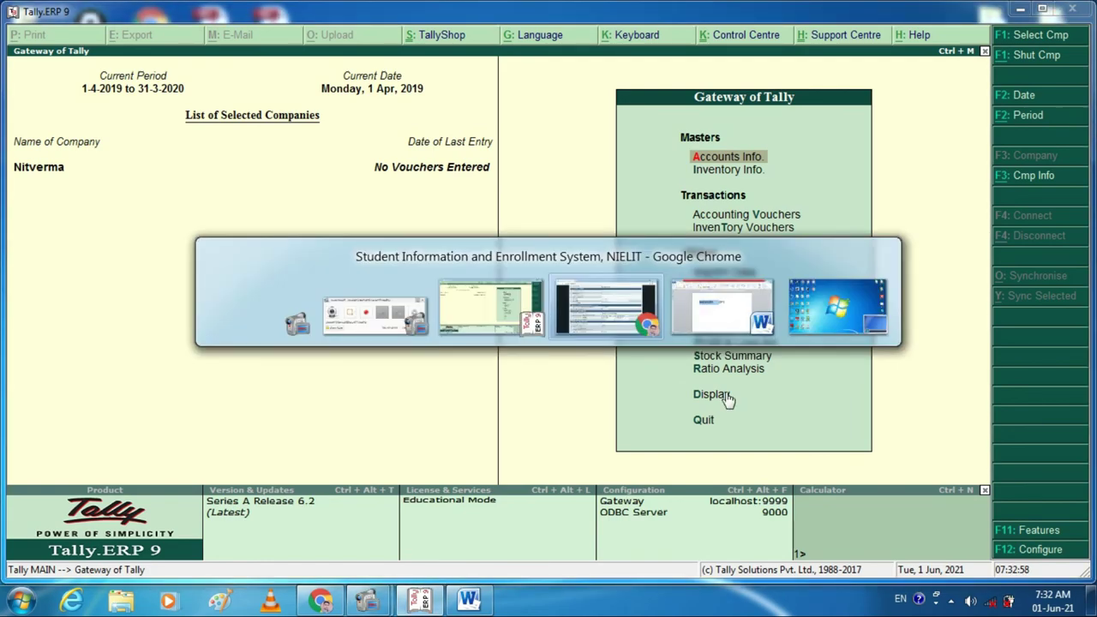
pyautogui.press('Tab')
pyautogui.hotkey('shift', 'Home')
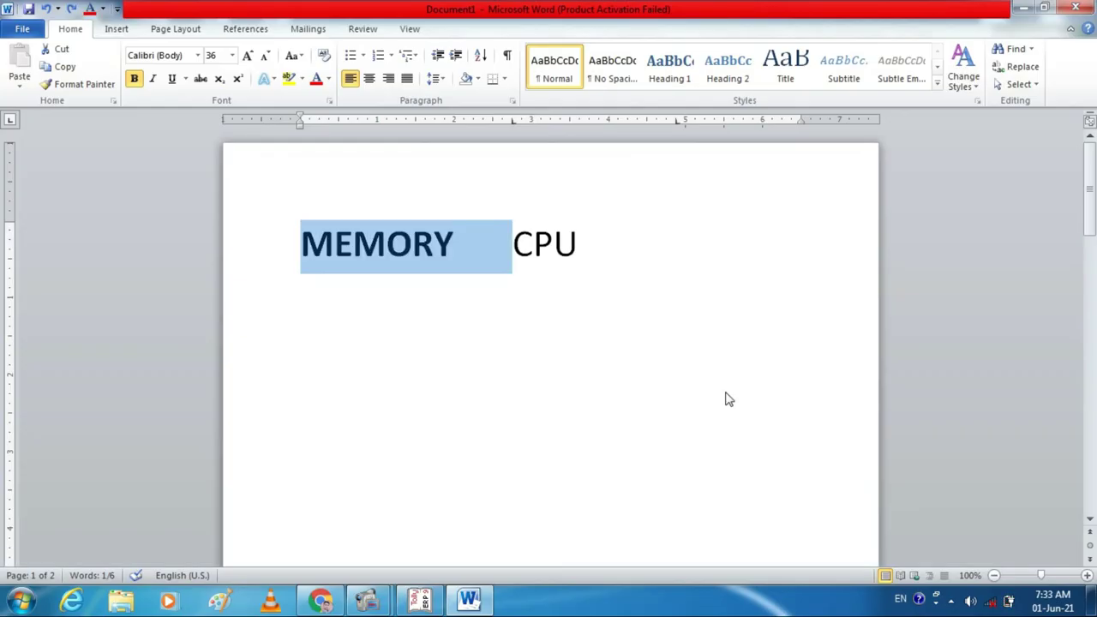
pyautogui.hotkey('alt', 'Tab')
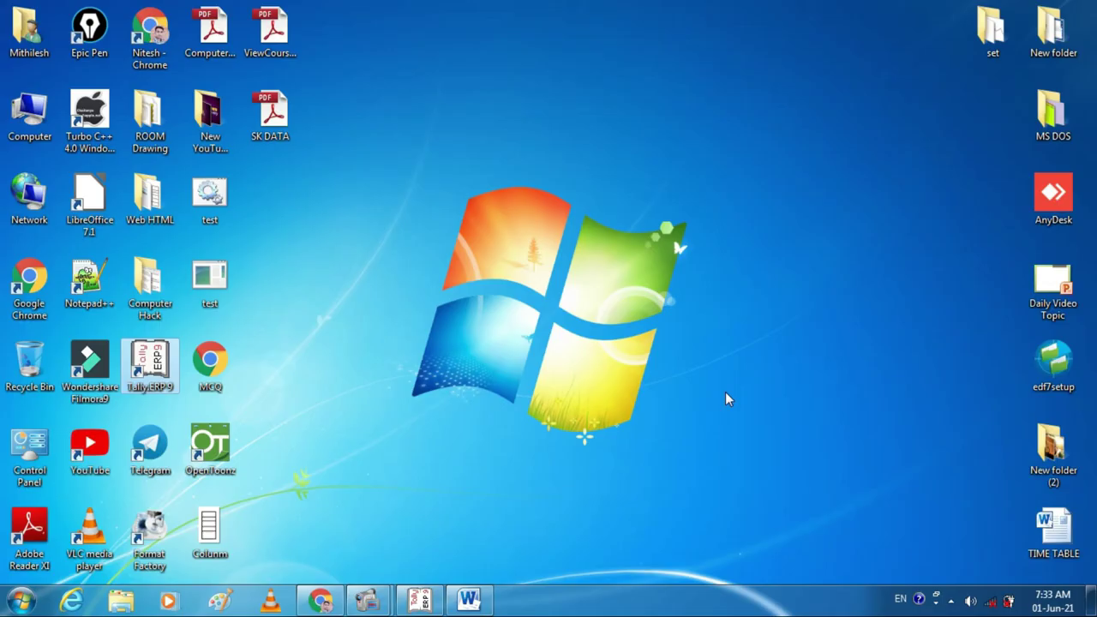